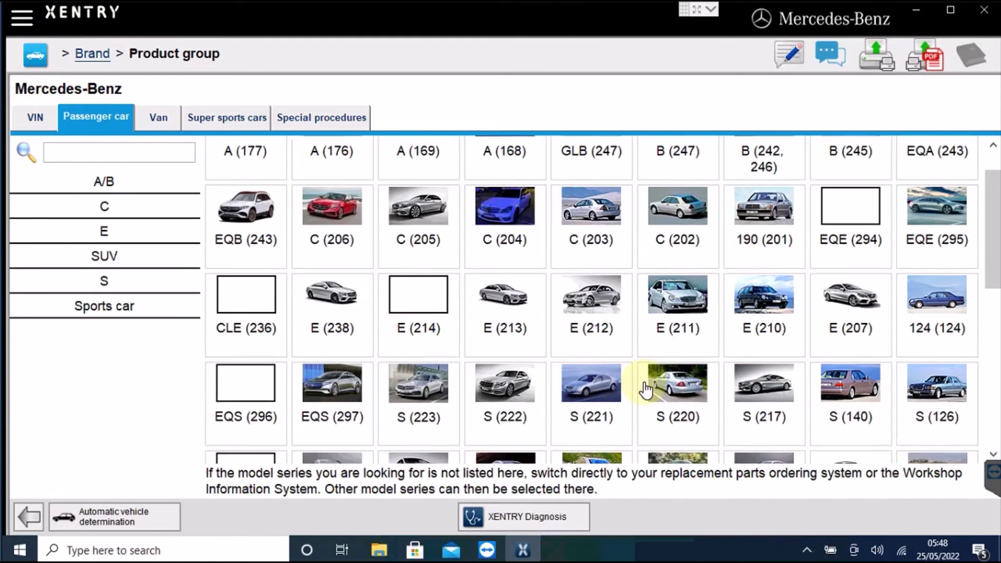
Step: Scroll down through the Mercedes-Benz passenger car model grid
scroll(648, 391, down, 5)
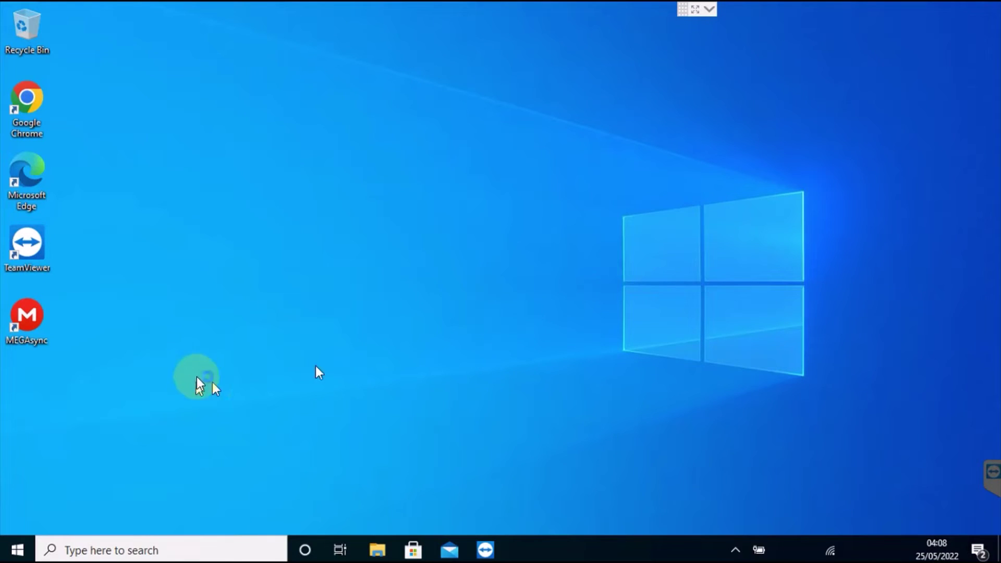
Step: Search 'viru' and open the Virus & threat protection settings
click(181, 550)
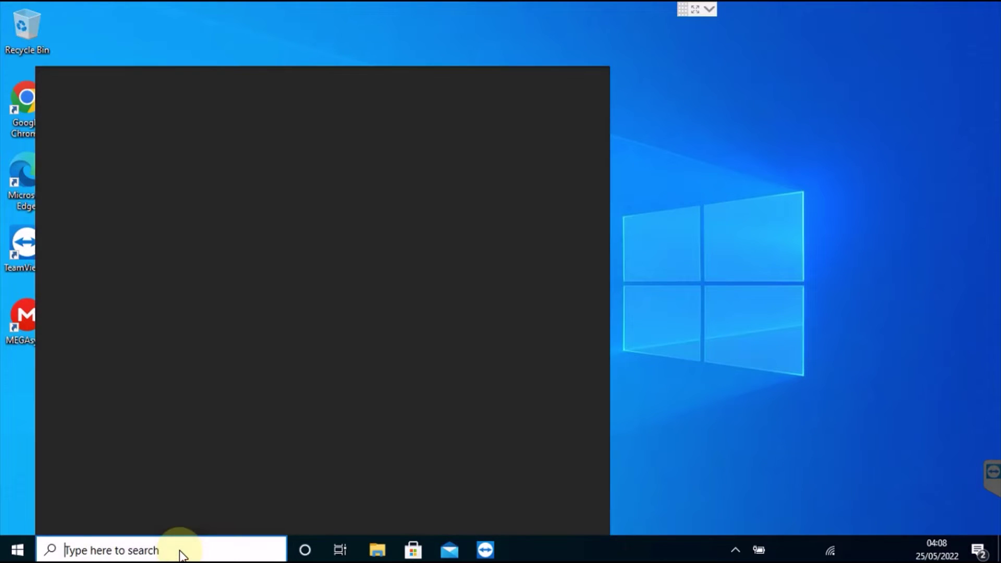
text(viru)
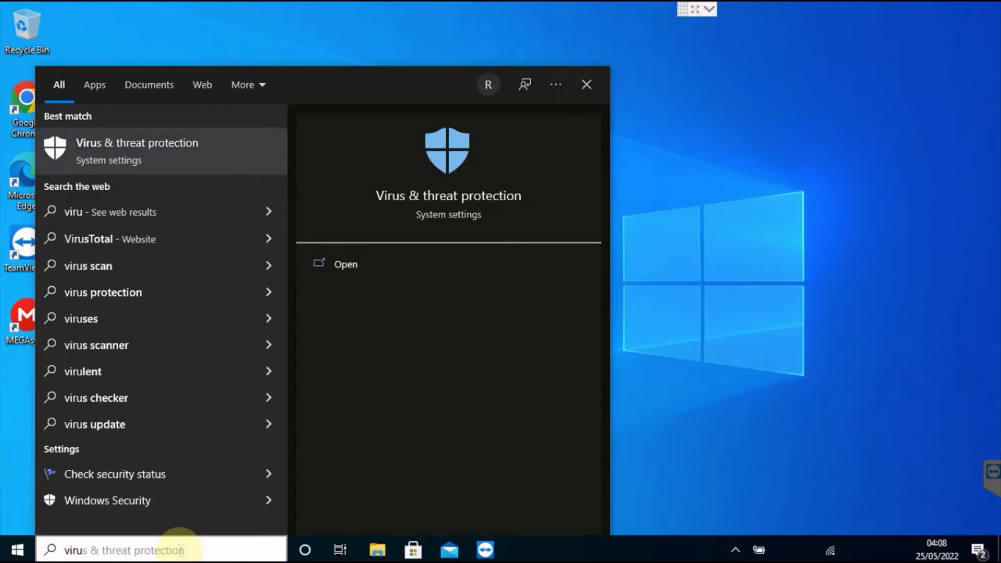
key(Return)
scroll(277, 367, down, 3)
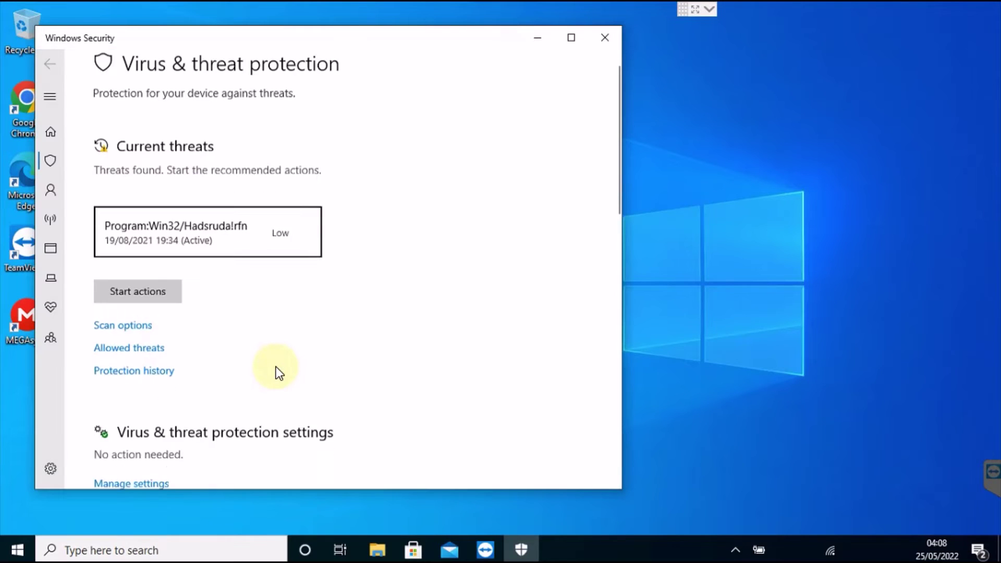
click(134, 437)
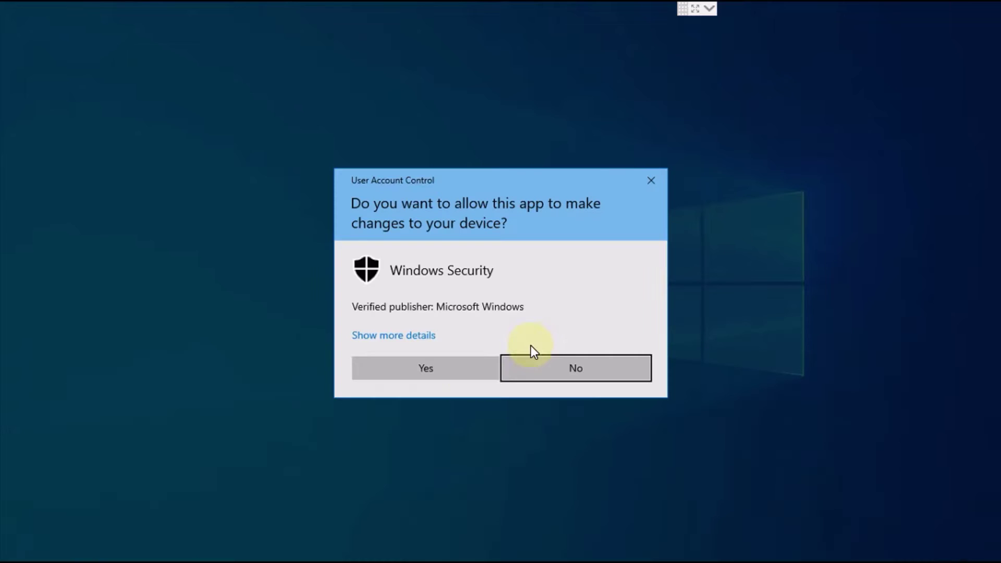
Step: Turn off real-time, cloud-delivered, automatic sample submission and tamper protection
click(463, 374)
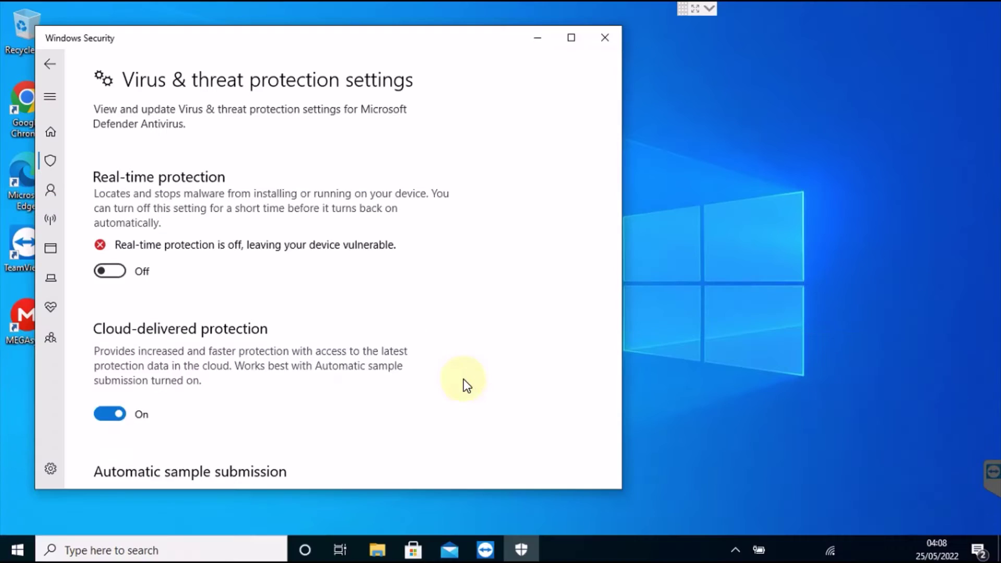
click(111, 415)
scroll(274, 387, down, 2)
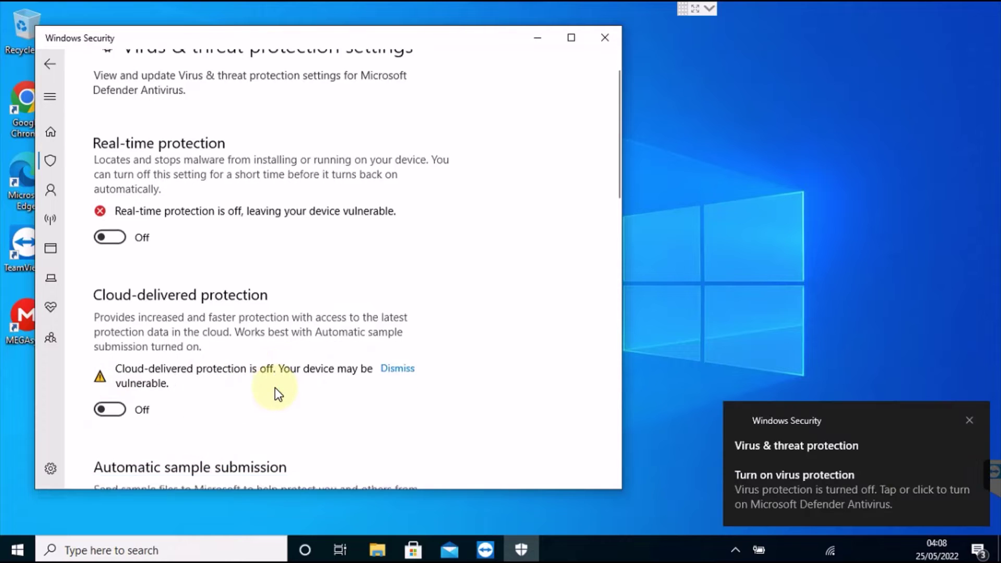
scroll(275, 387, down, 2)
scroll(274, 387, down, 3)
scroll(274, 387, down, 2)
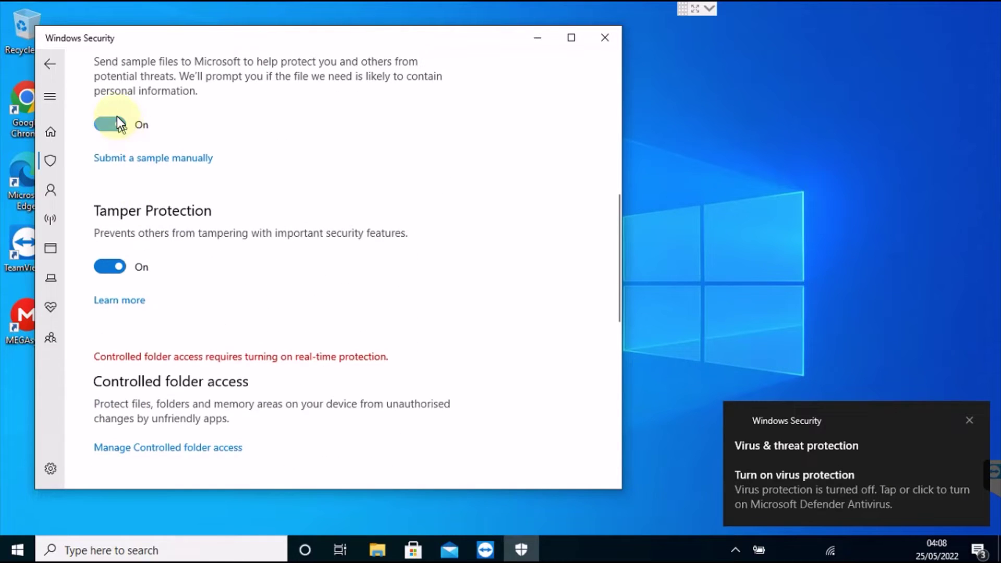
click(109, 123)
click(115, 302)
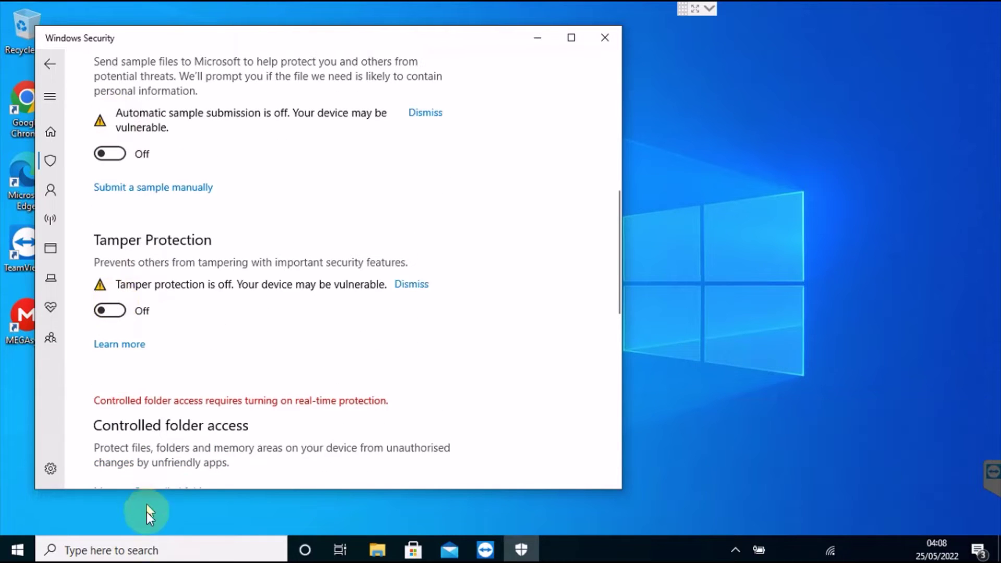
Step: Set User Account Control to Never notify and approve the change
click(142, 549)
text(cha)
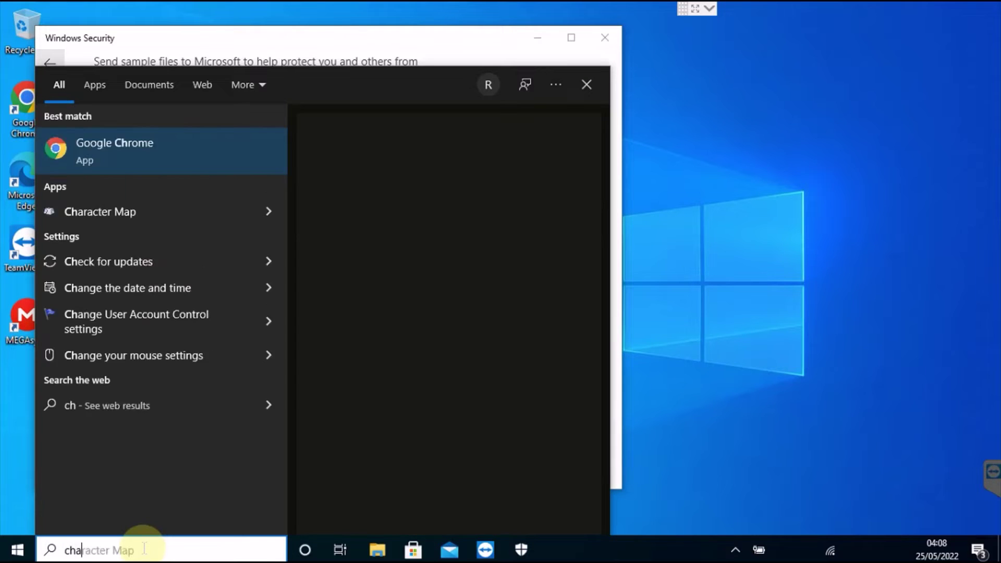
text(nge u)
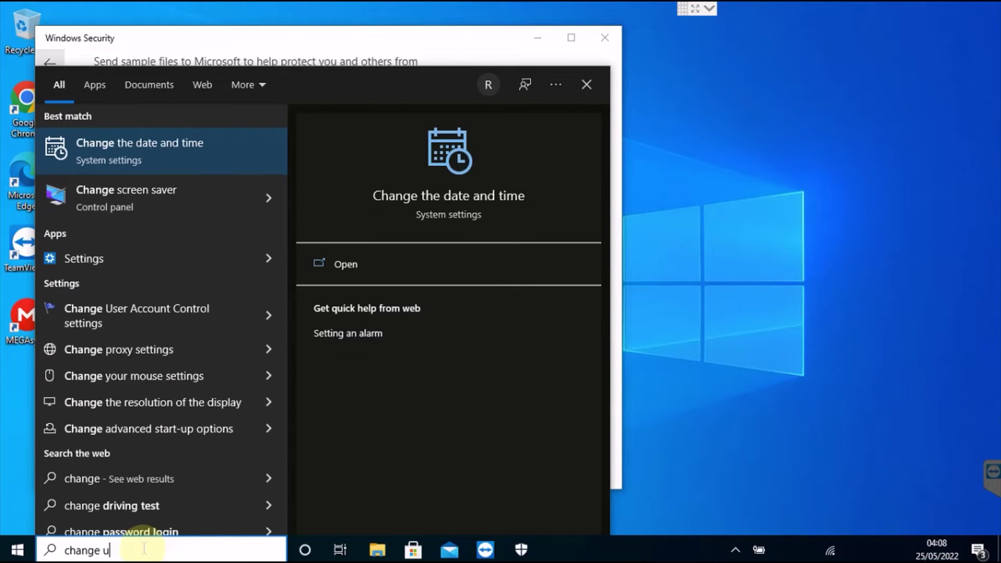
key(Return)
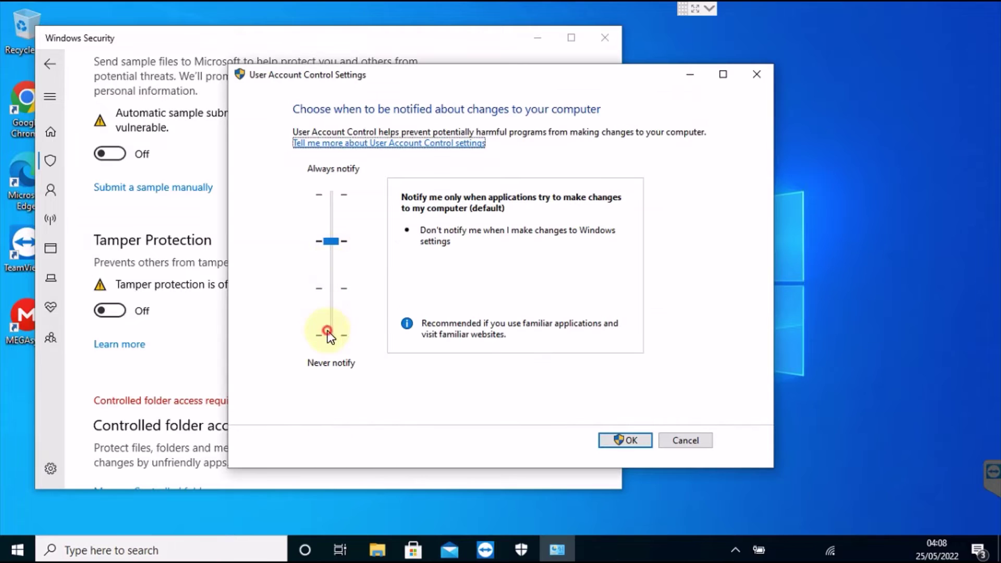
click(328, 334)
click(620, 441)
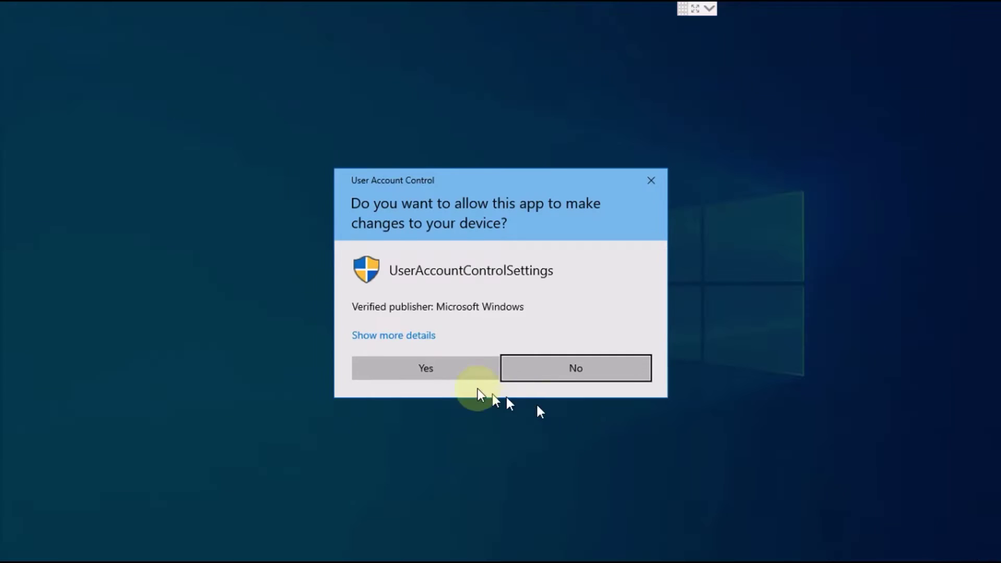
click(449, 365)
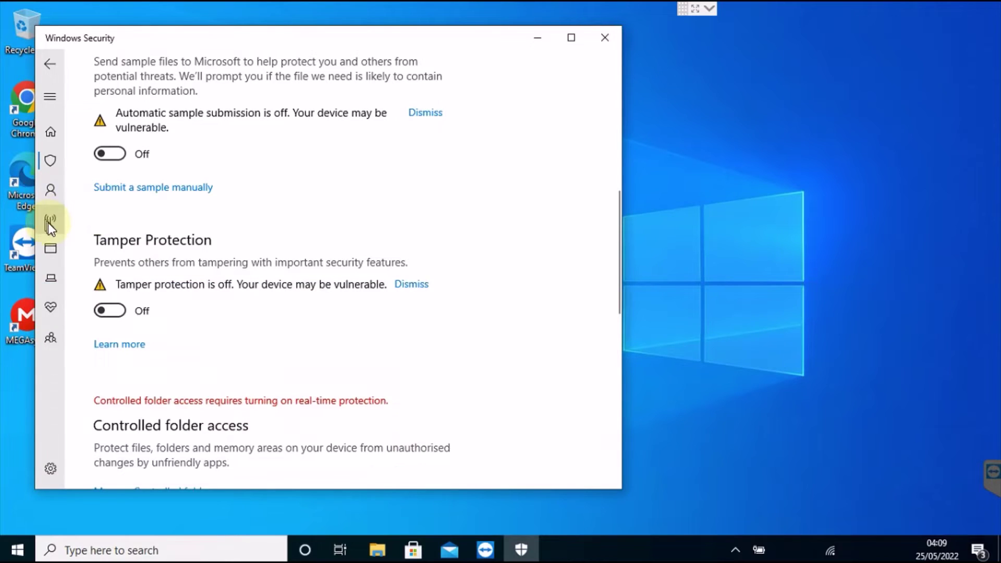
Step: Turn off Microsoft Defender Firewall for the public and private networks
click(49, 223)
click(152, 315)
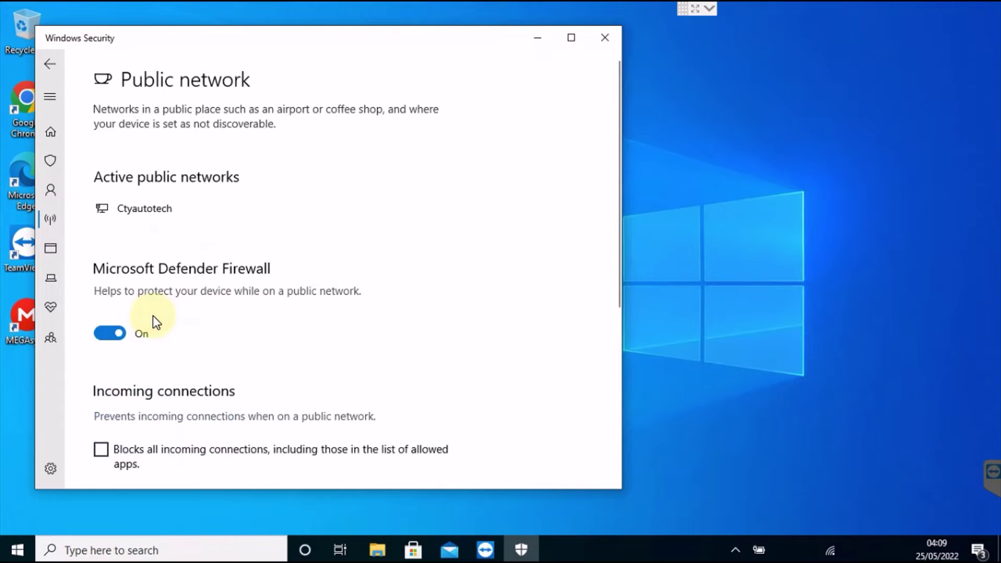
click(110, 334)
click(50, 63)
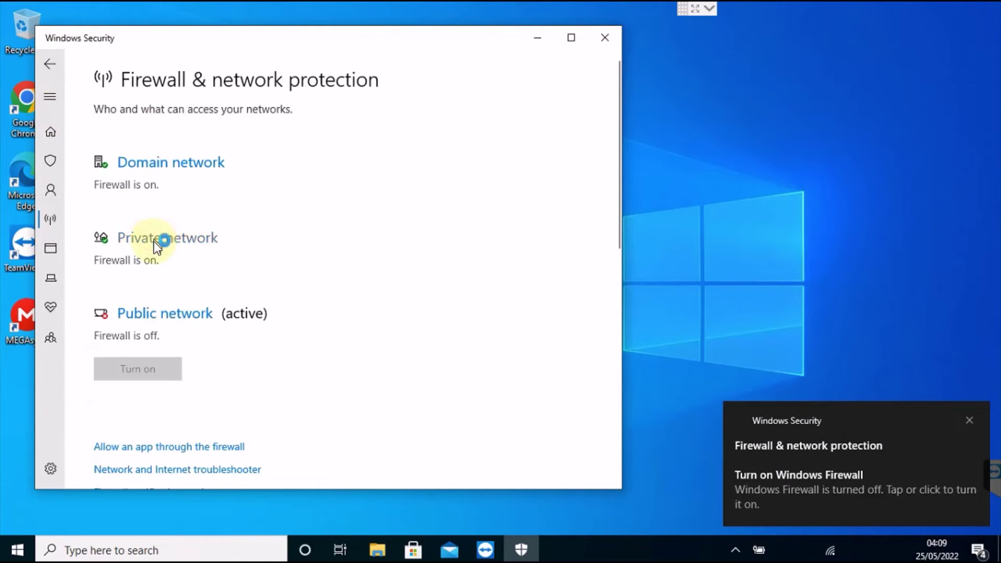
click(154, 242)
click(115, 335)
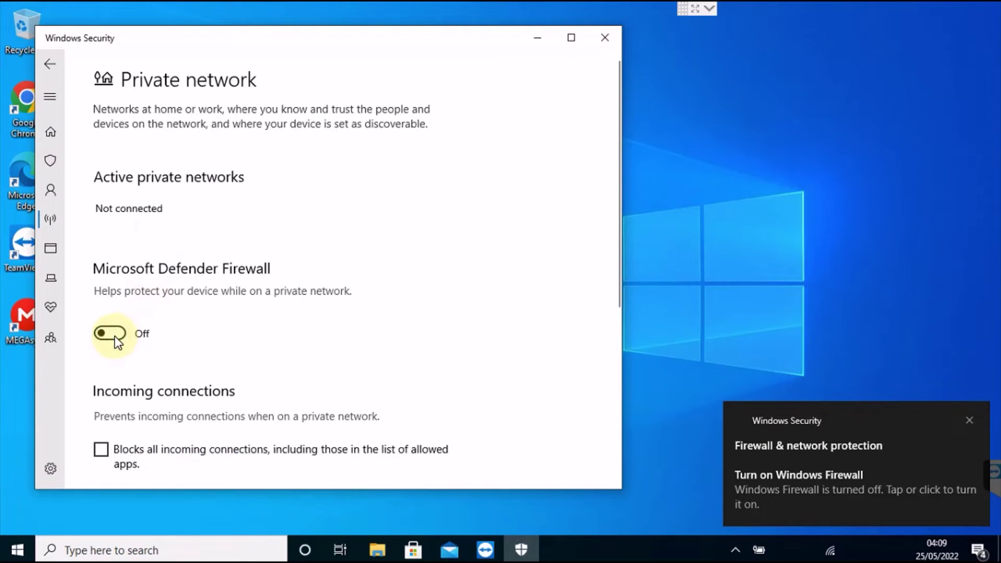
click(50, 64)
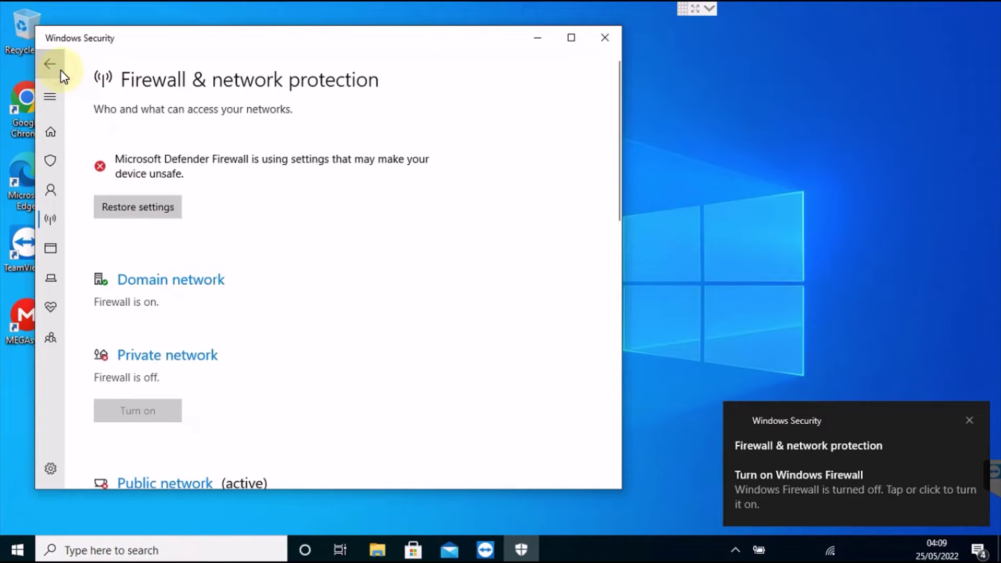
Step: Turn off the domain network firewall and close Windows Security
click(156, 282)
click(118, 319)
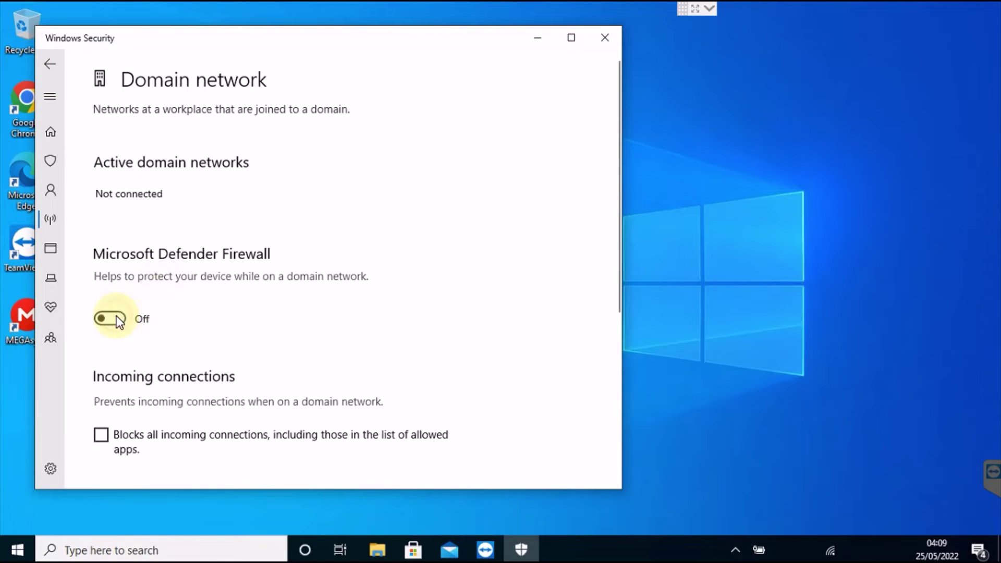
click(50, 64)
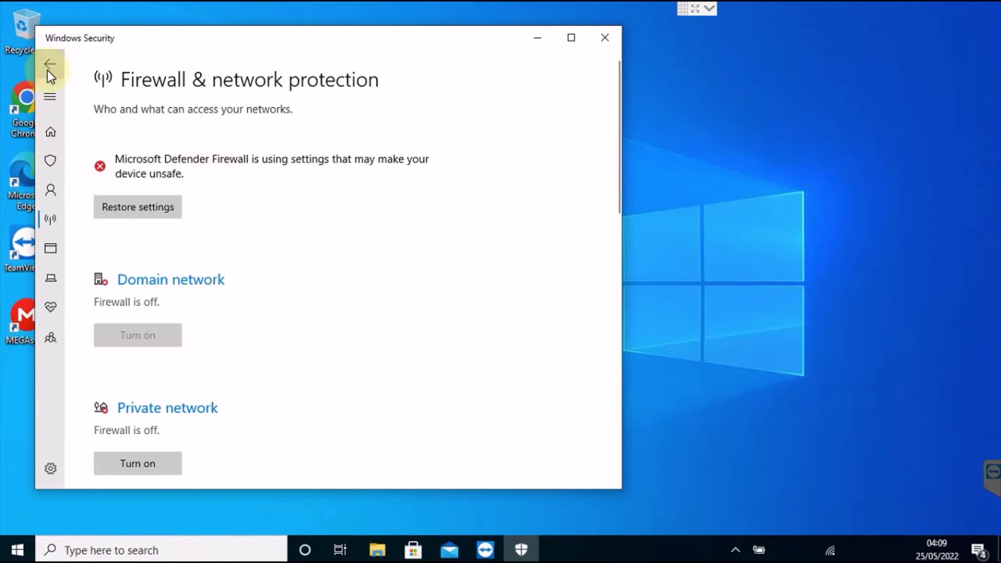
click(611, 45)
click(192, 269)
Step: Extract the vcredist archive into Documents and open the extracted folder
right_click(193, 270)
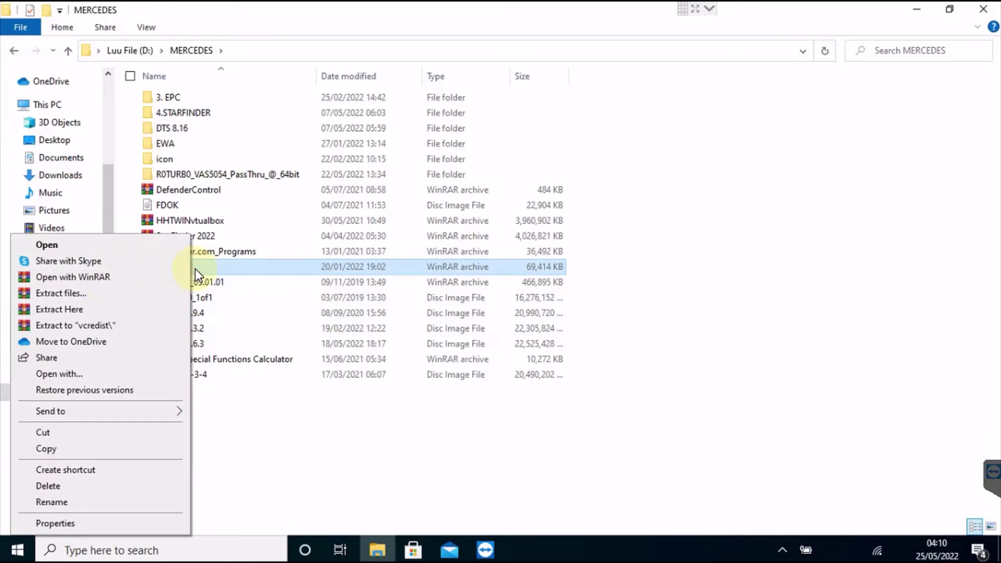
click(88, 296)
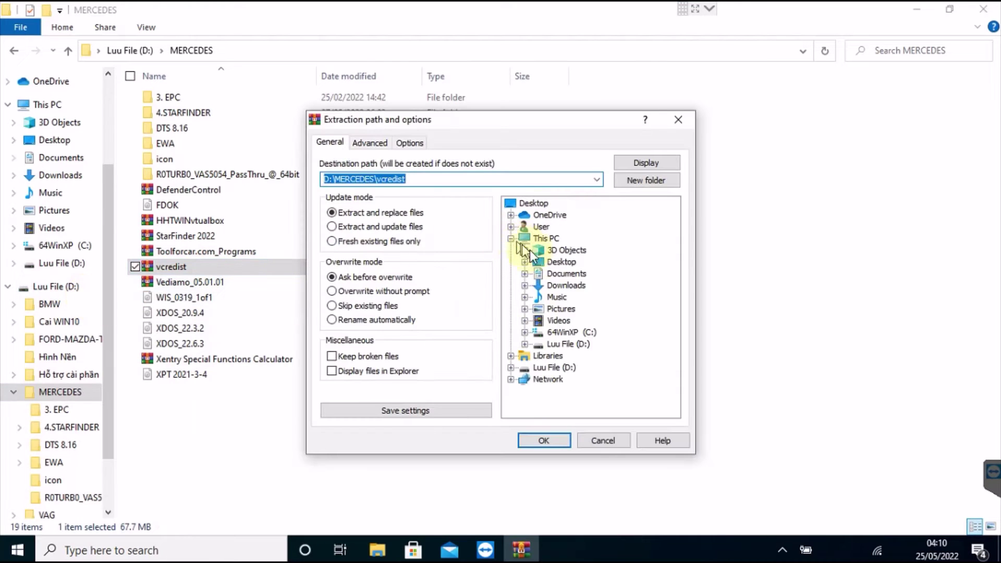
click(566, 273)
click(540, 440)
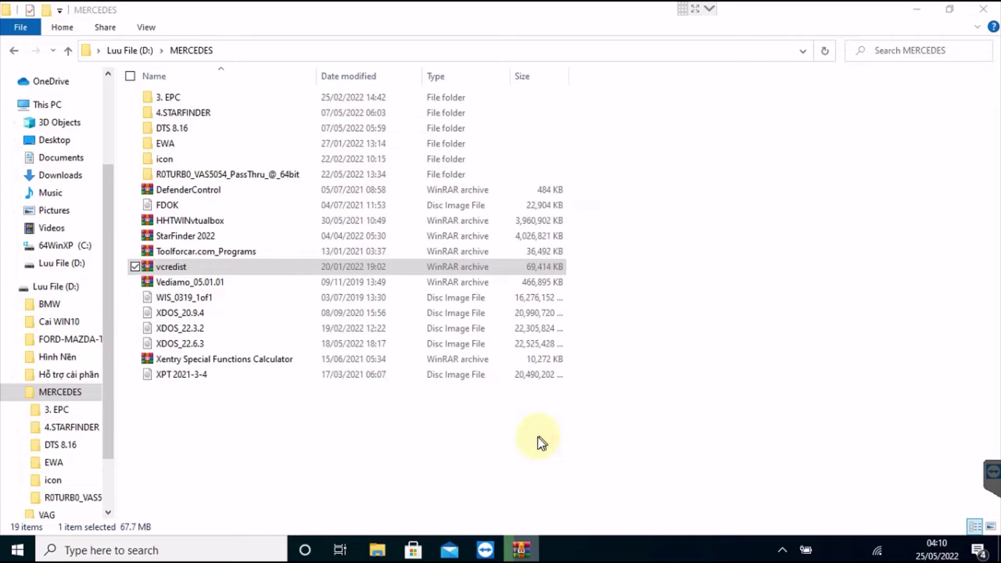
click(50, 158)
double_click(151, 111)
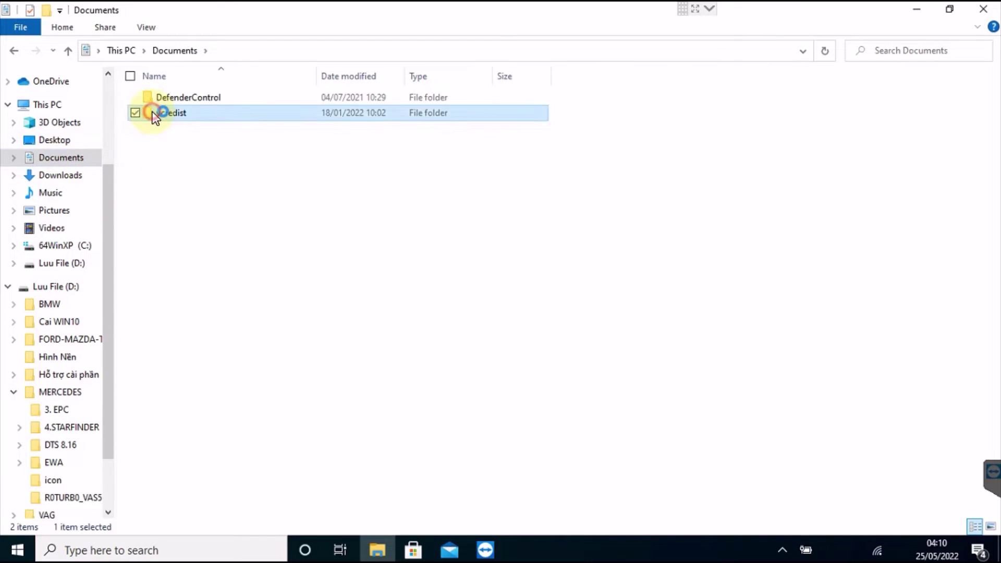
Step: Run the first VCRedist installer as administrator, then return to D:\MERCEDES
click(250, 98)
right_click(251, 98)
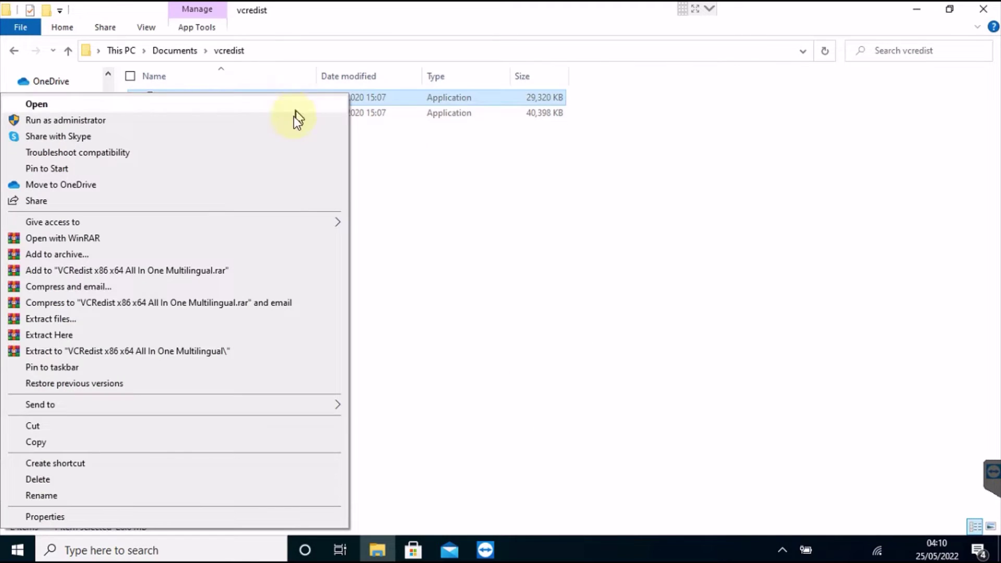
click(245, 124)
click(596, 415)
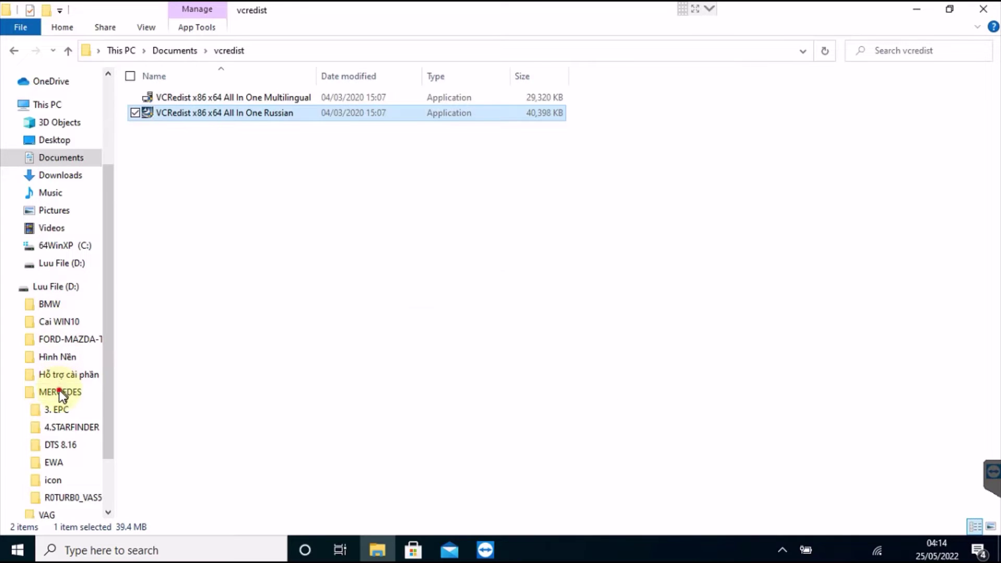
click(59, 392)
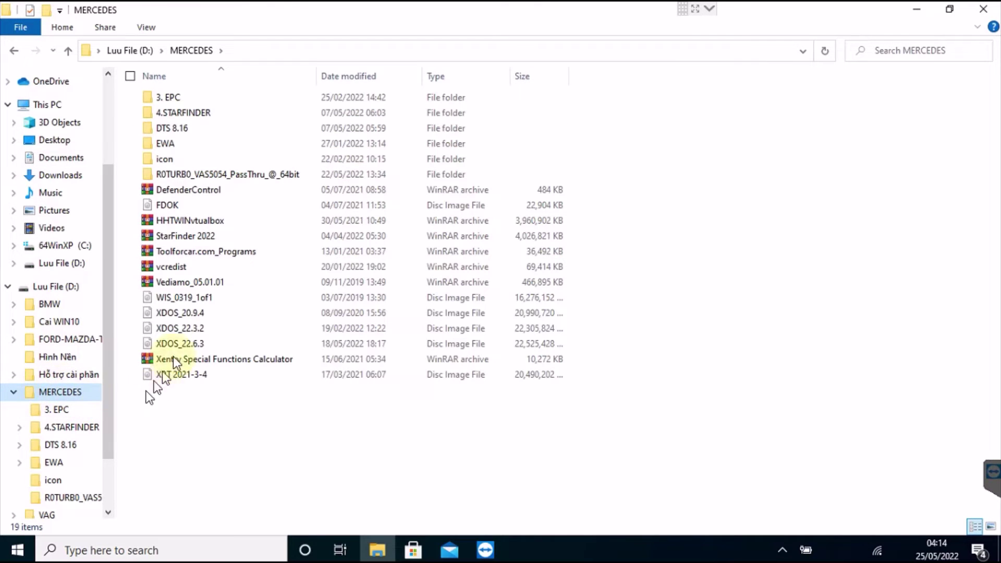
click(183, 343)
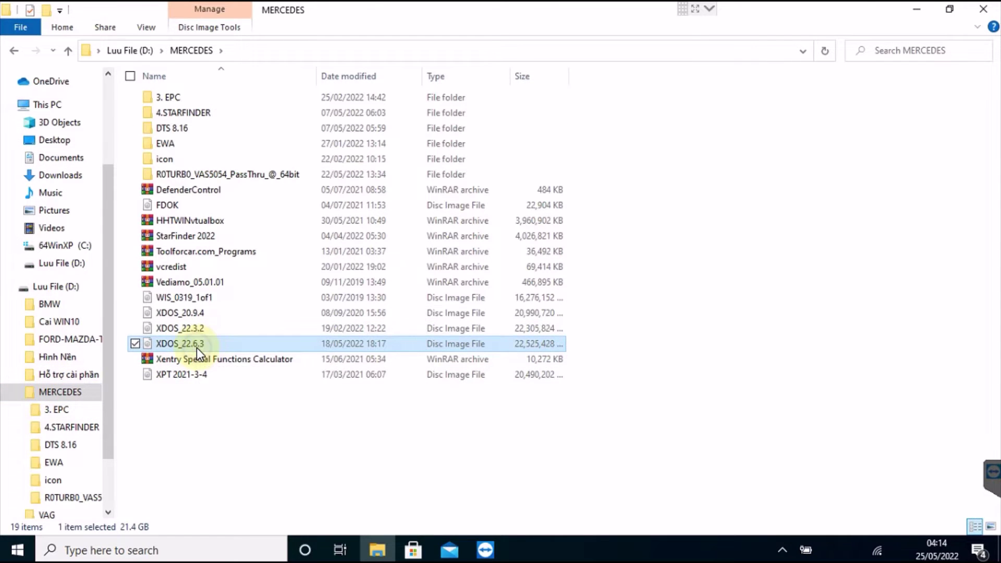
Step: Mount the XDOS_22.6.3 disc image and run its start setup as administrator
right_click(196, 349)
click(76, 184)
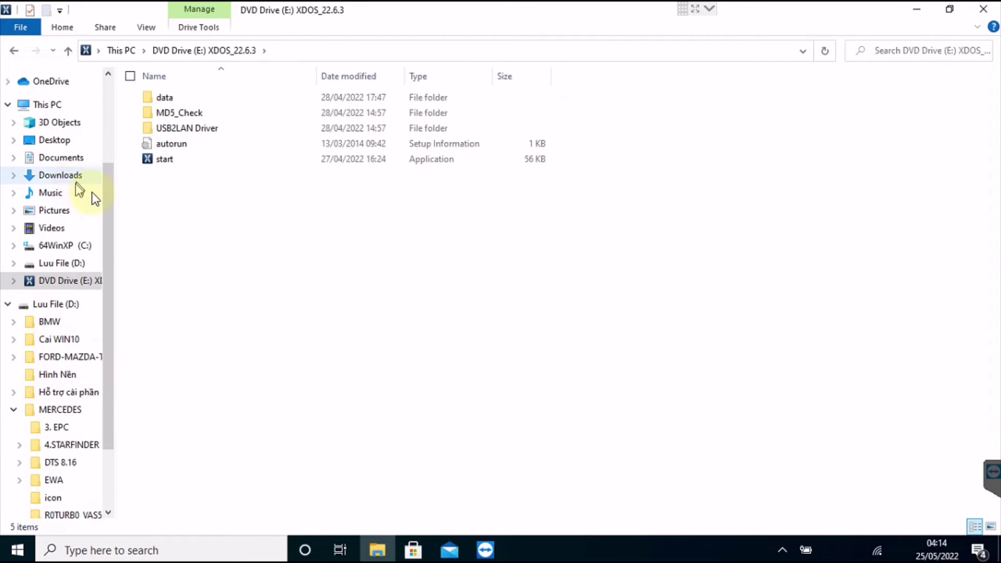
right_click(177, 158)
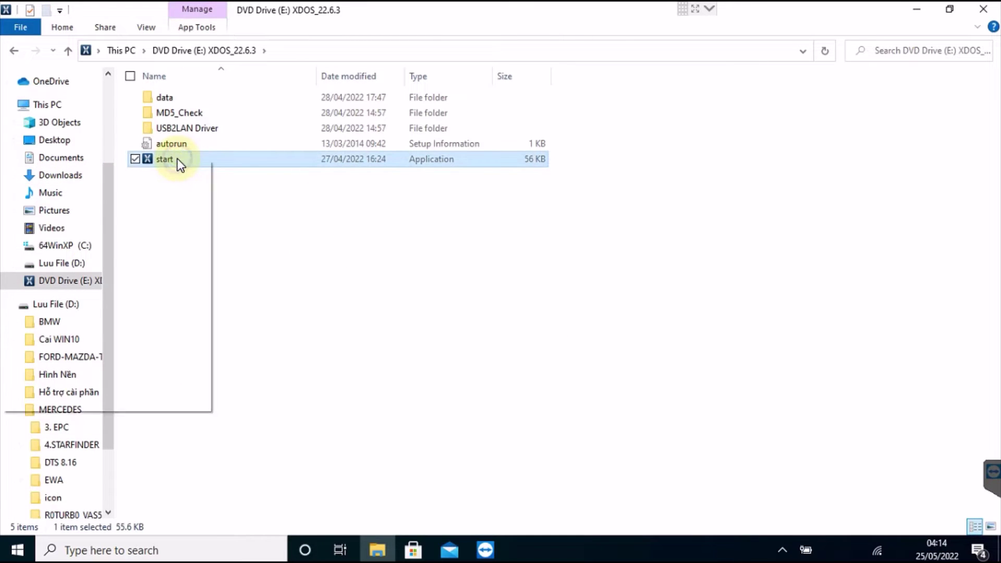
click(132, 191)
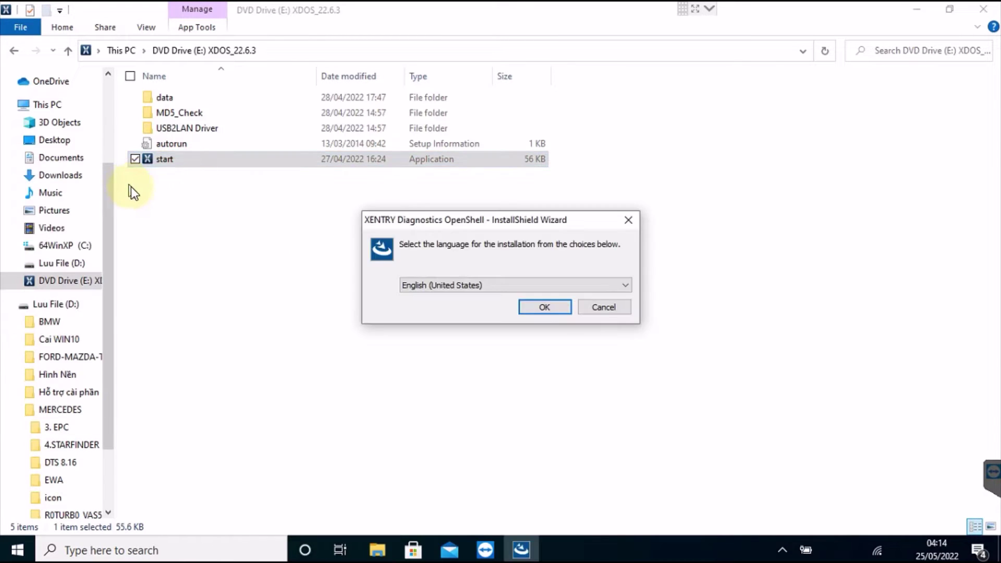
Step: Accept English and install the prerequisite packages despite the novaconf failure
click(543, 306)
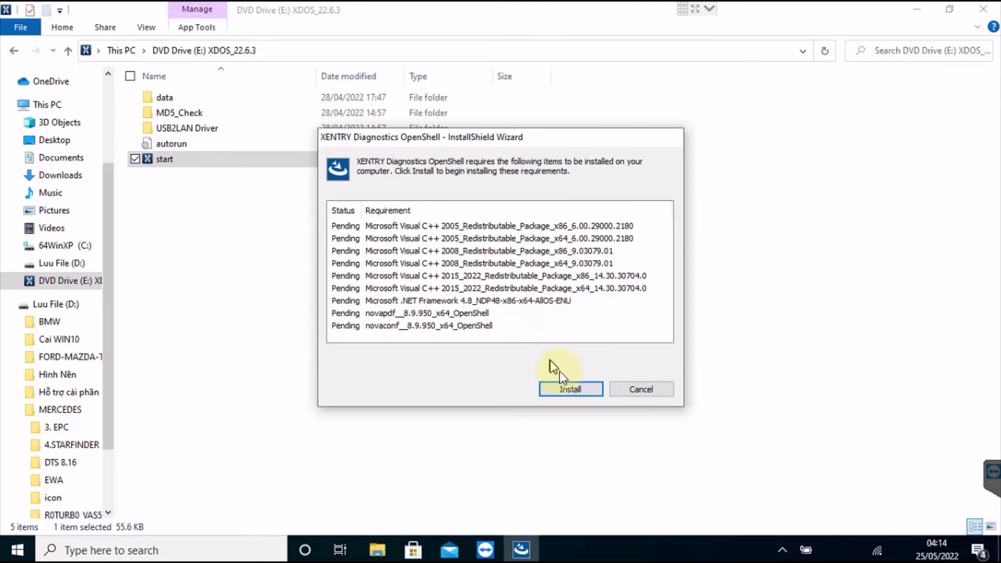
click(567, 386)
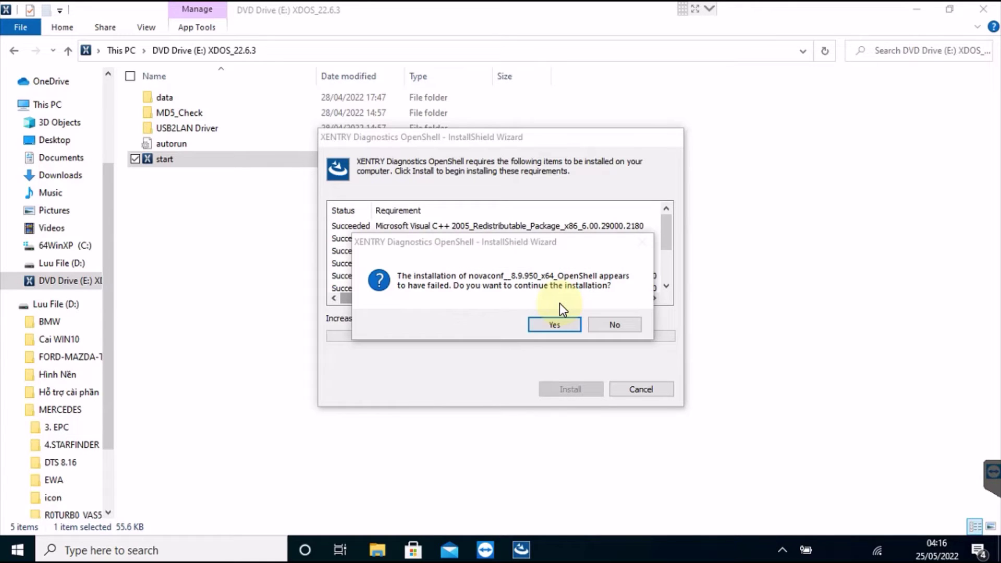
click(554, 322)
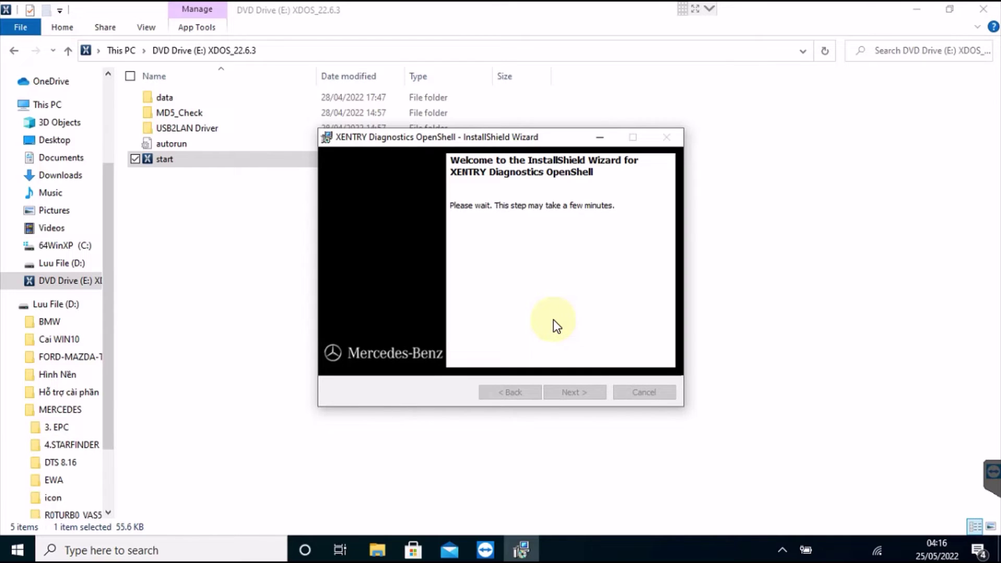
Step: Keep the default C:\Program Files (x86)\Mercedes-Benz\ folder and install XENTRY OpenShell
click(574, 392)
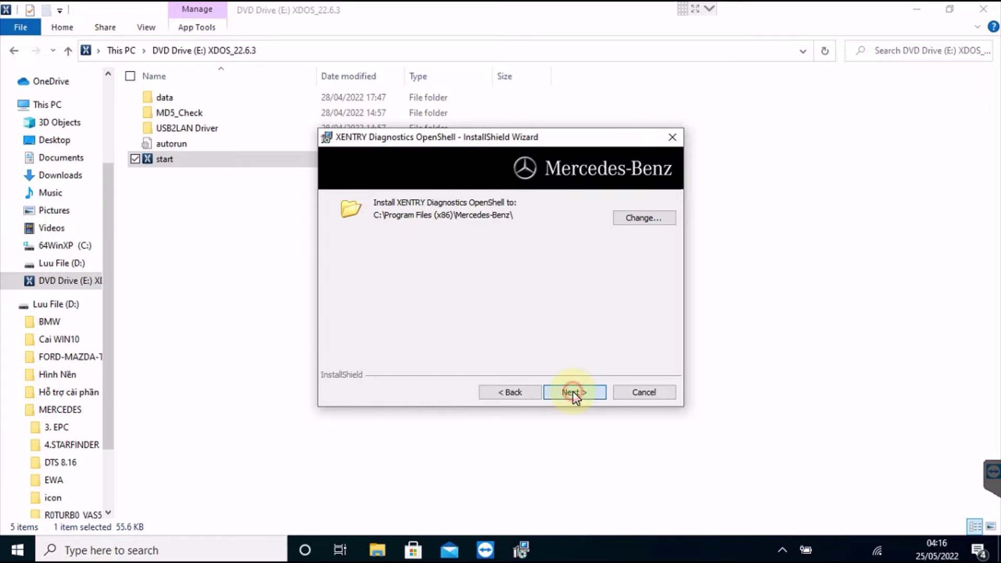
click(574, 392)
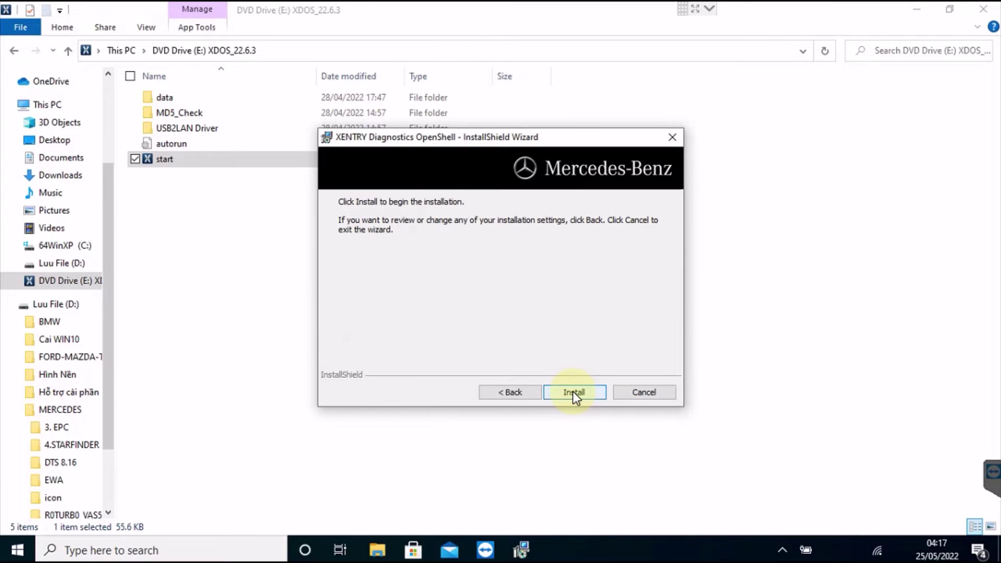
click(574, 393)
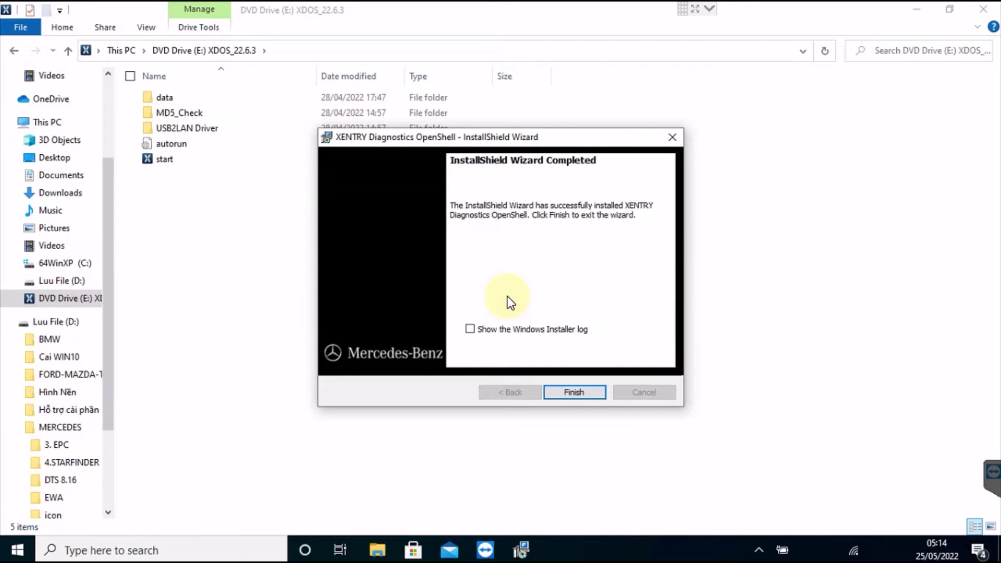
Step: Finish the installer and accept the immediate system restart
click(575, 391)
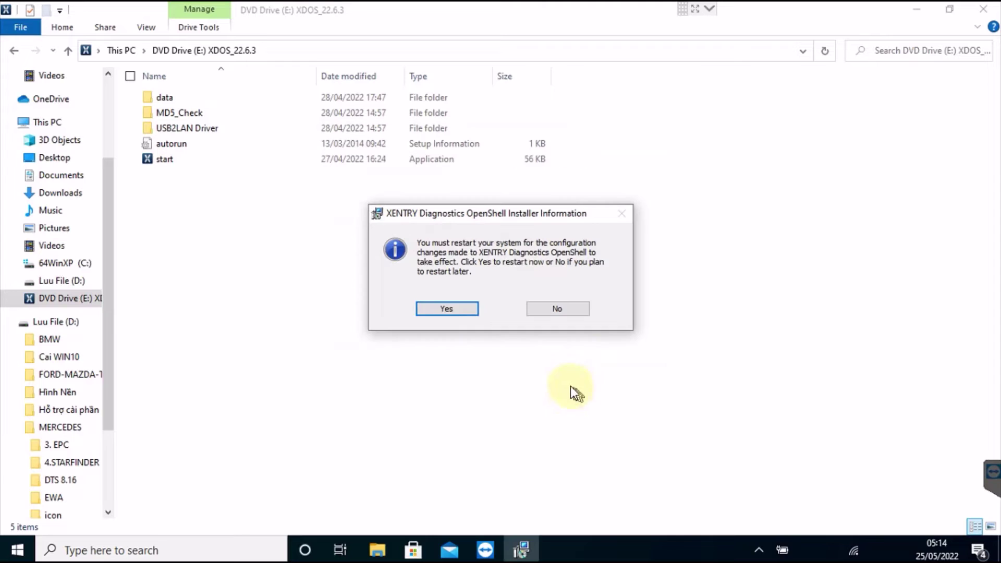
click(446, 309)
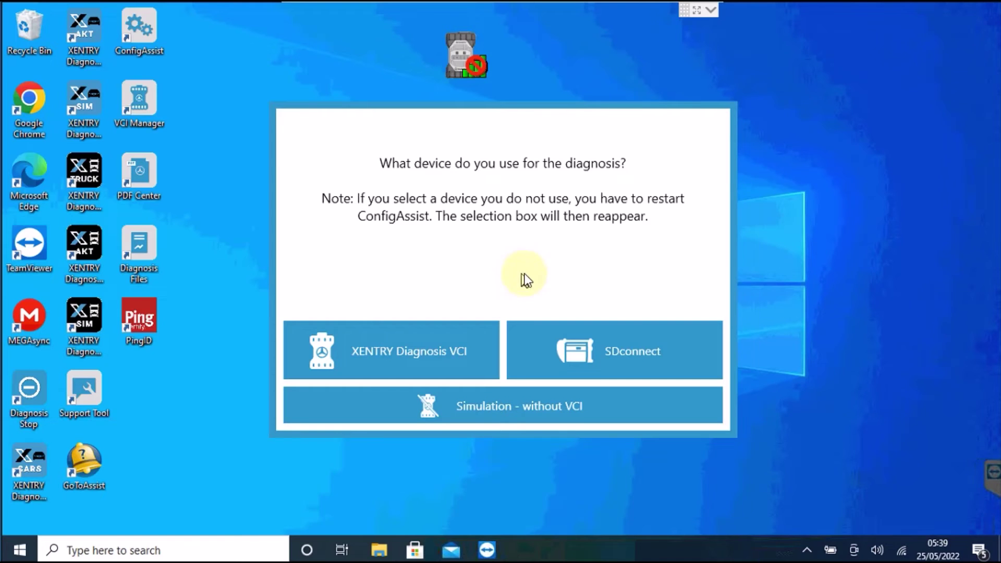
Step: Choose SDconnect, then end the XENTRY Diagnosis VCI and ConfigAssist tasks in Task Manager
click(615, 354)
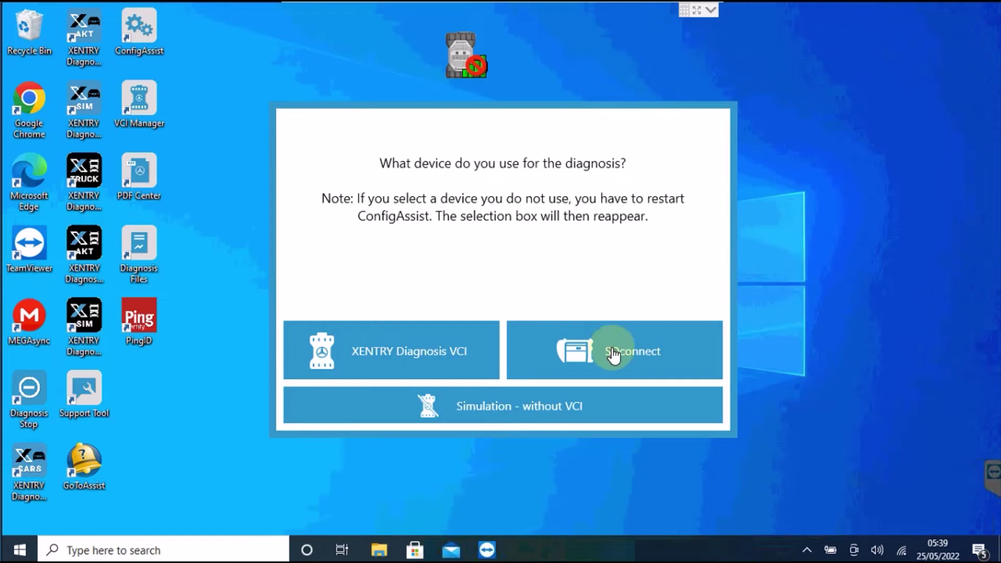
right_click(613, 538)
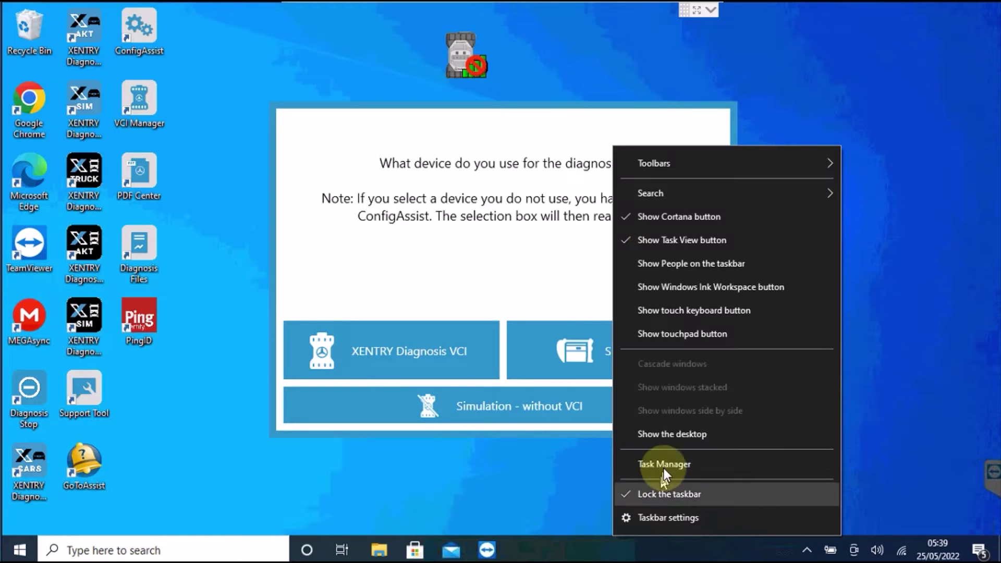
click(664, 468)
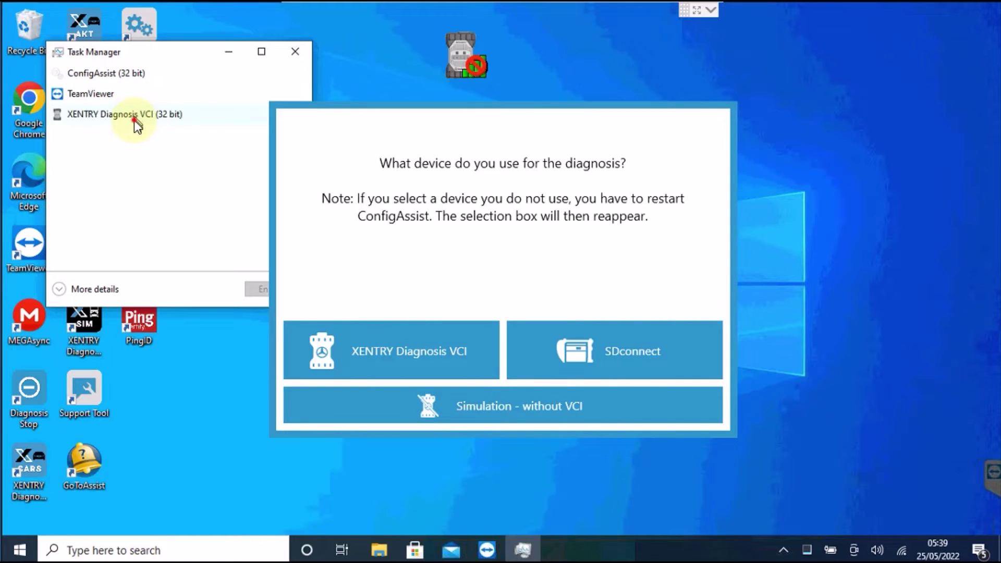
click(134, 117)
drag(205, 52, 172, 52)
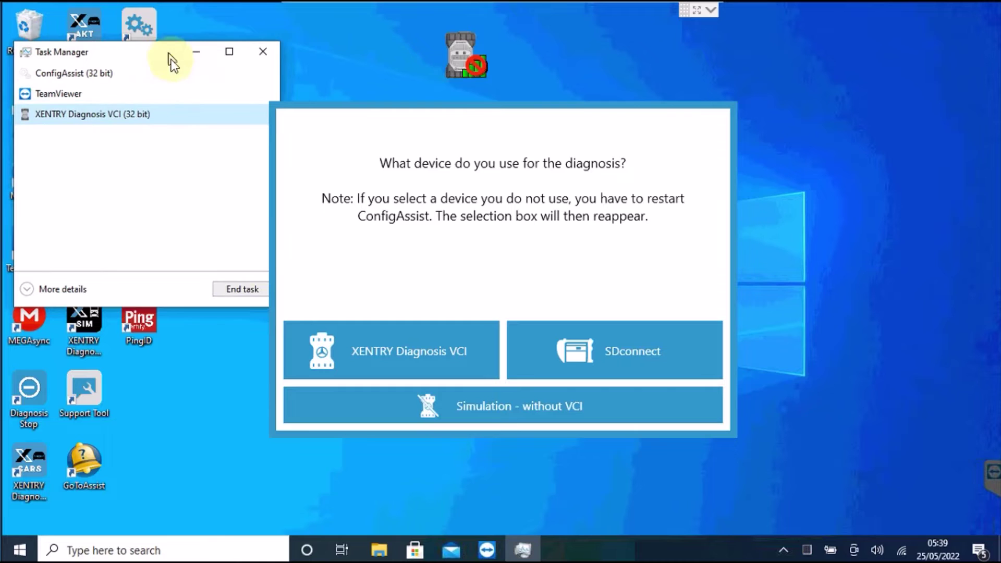
click(238, 288)
click(99, 75)
click(230, 290)
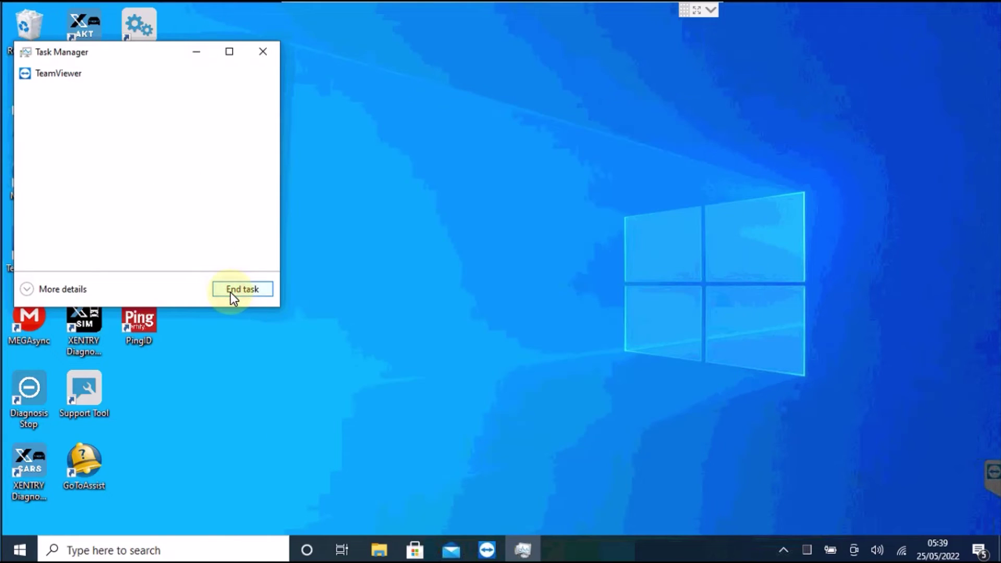
Step: Disable PDF Center and PdfCenterBridge at start-up and close Task Manager
click(76, 289)
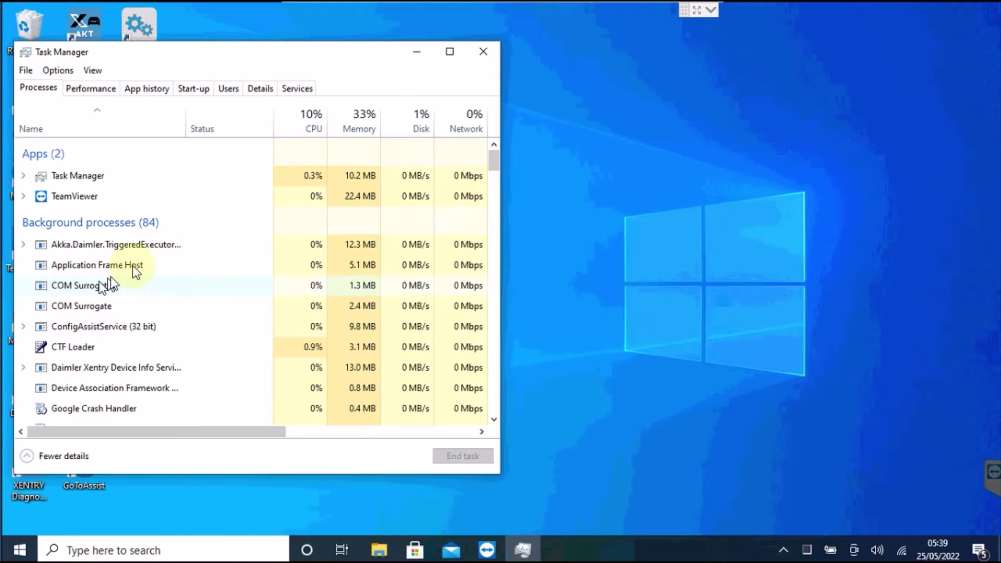
click(189, 91)
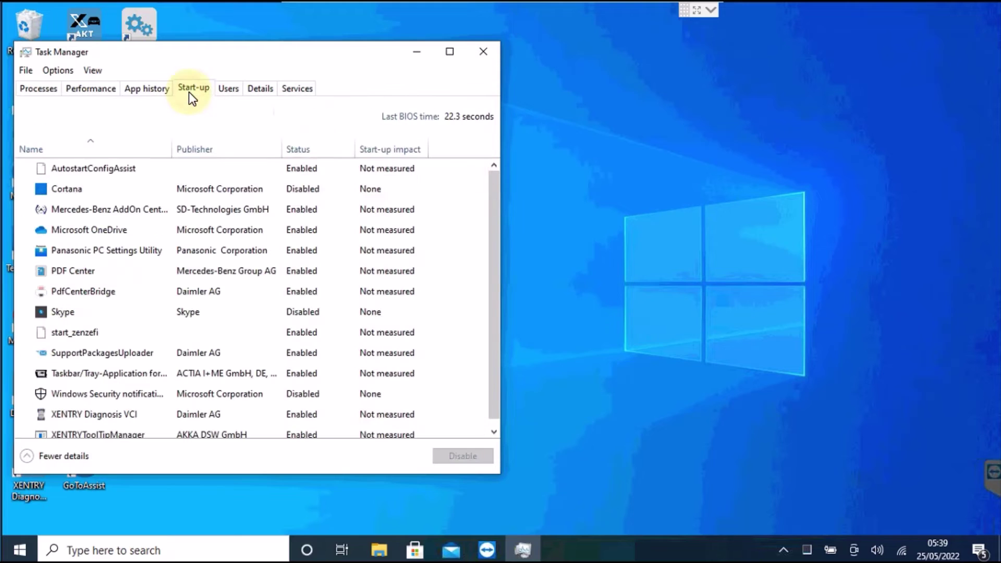
click(207, 278)
click(456, 454)
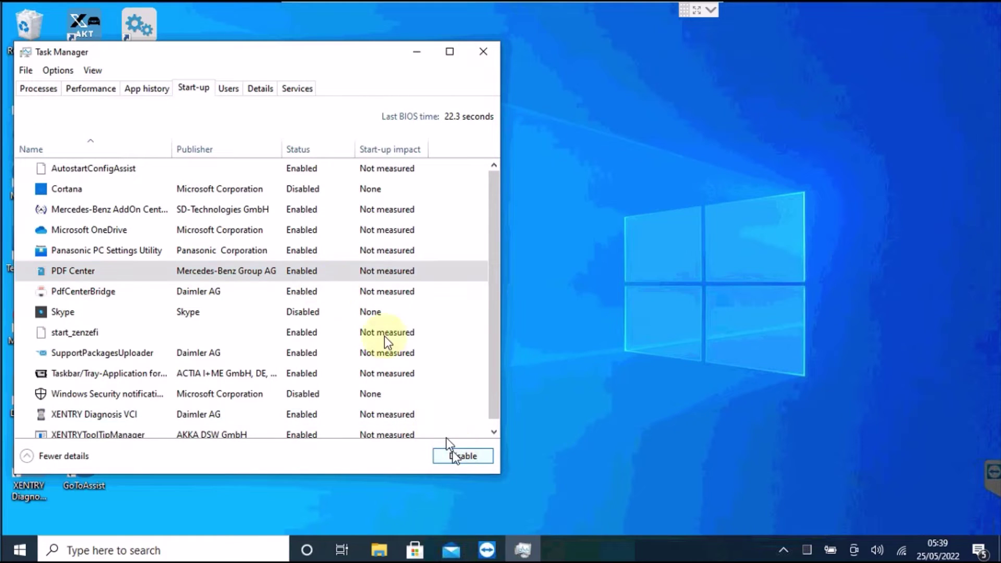
click(281, 292)
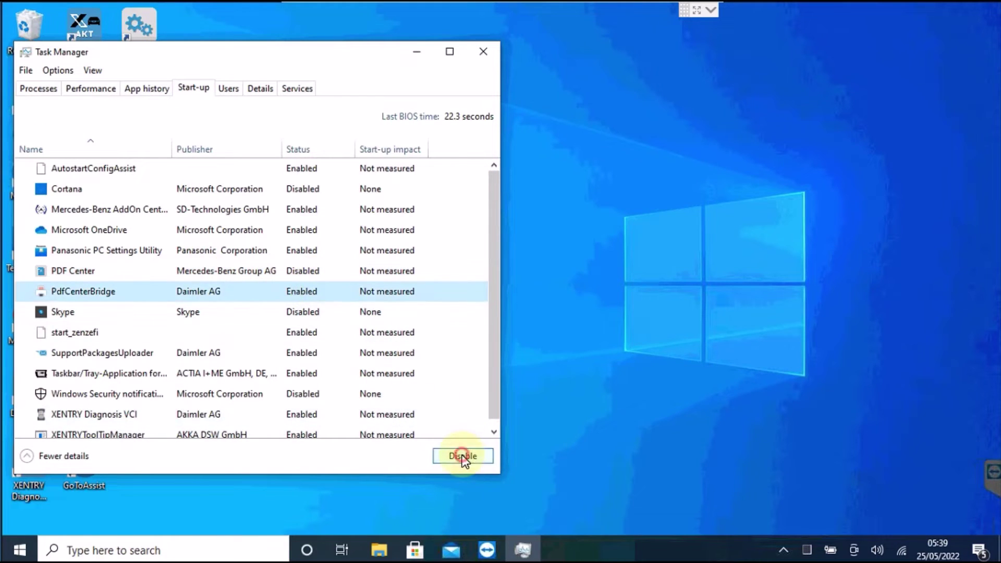
click(462, 456)
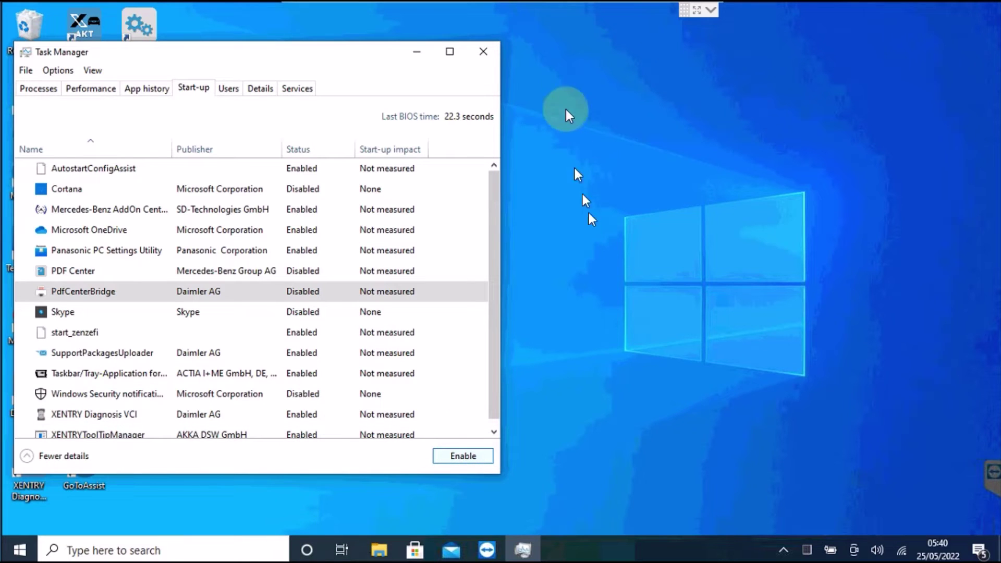
click(484, 52)
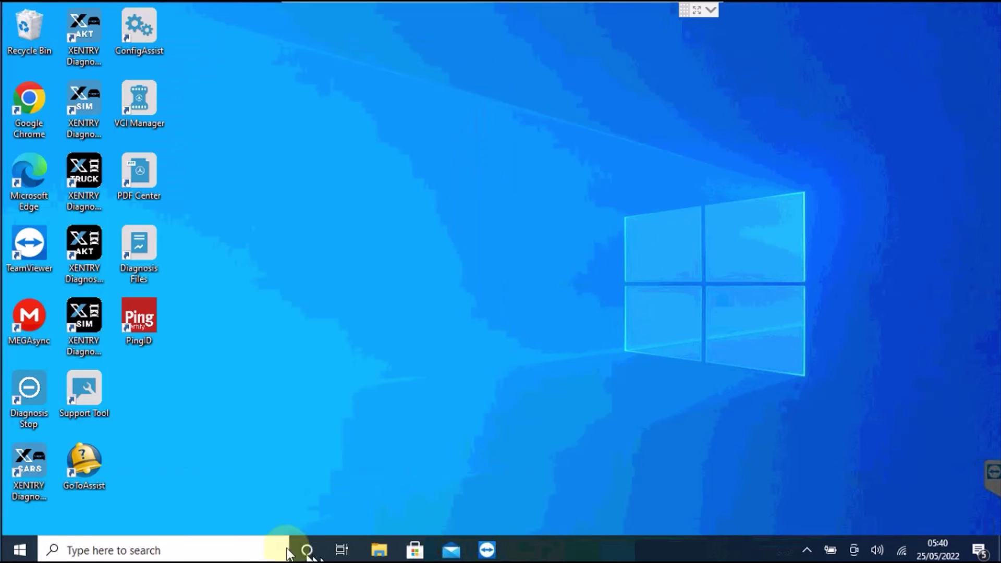
Step: Open D:\MERCEDES and extract the CRACK FILE archive into Documents
click(379, 548)
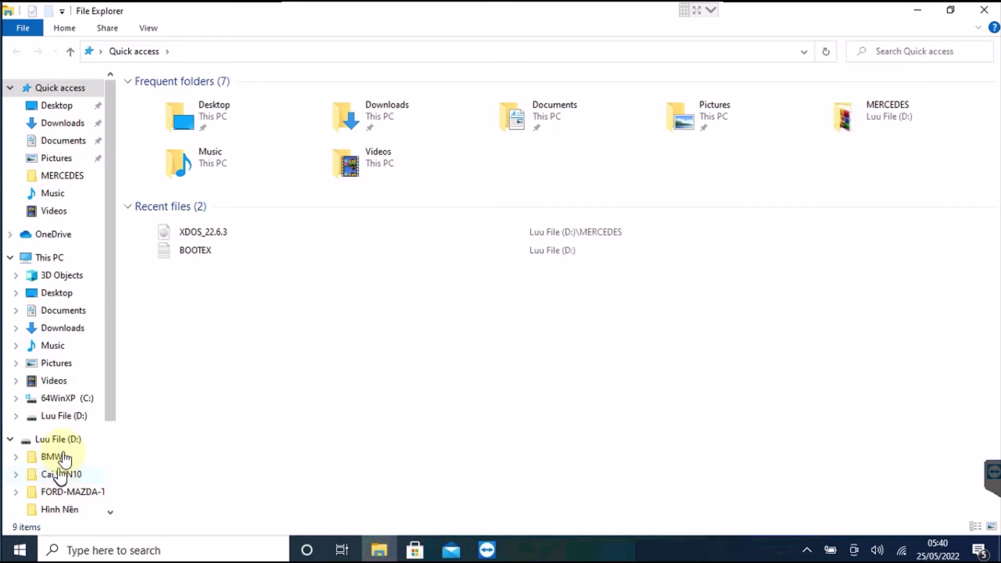
scroll(62, 485, down, 1)
click(61, 516)
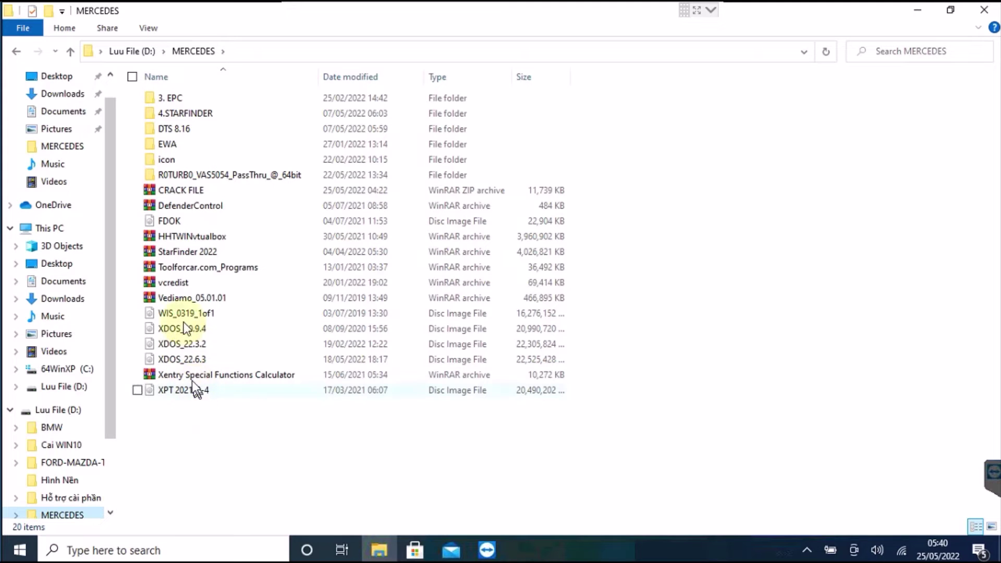
mouse_move(190, 205)
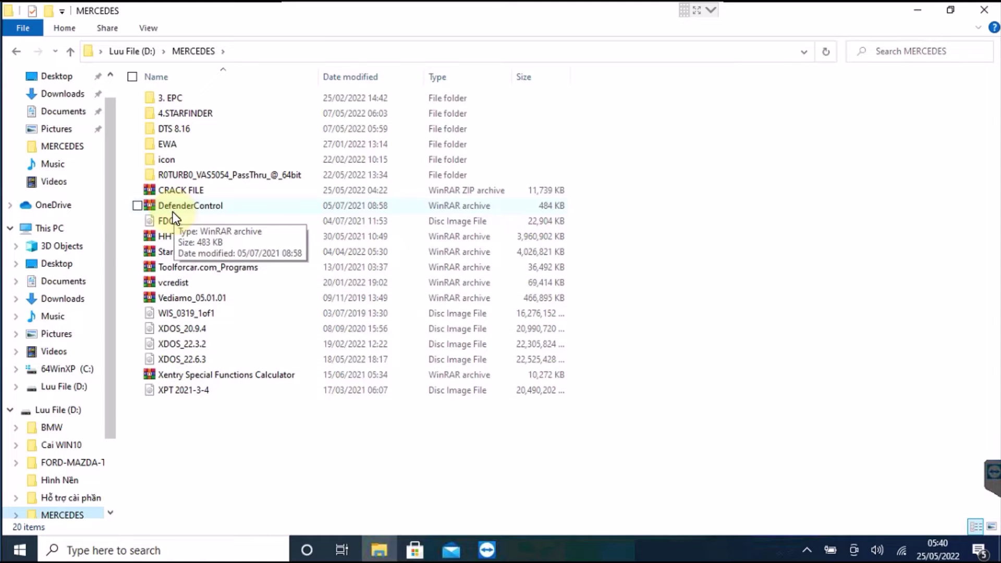
click(196, 189)
right_click(196, 187)
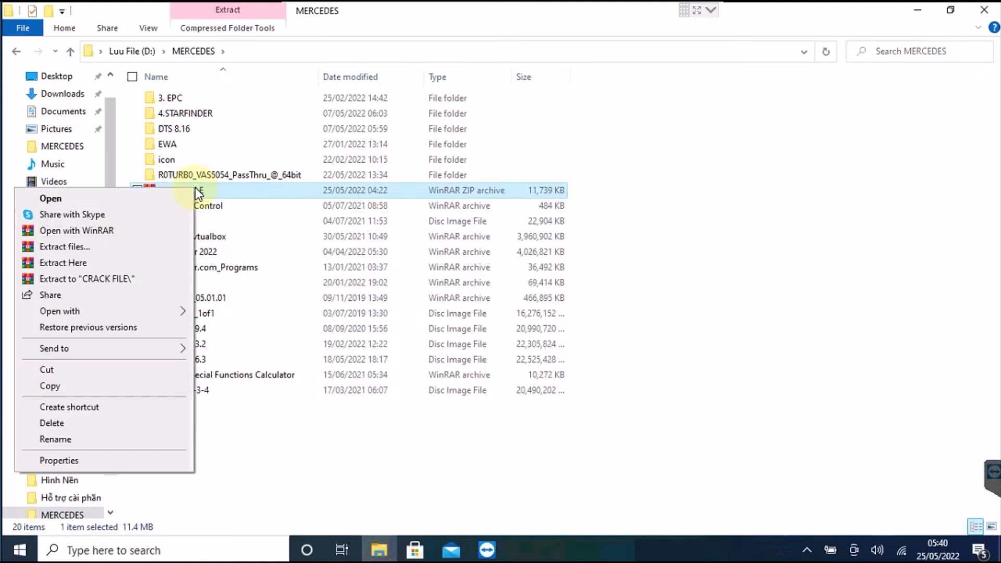
click(95, 247)
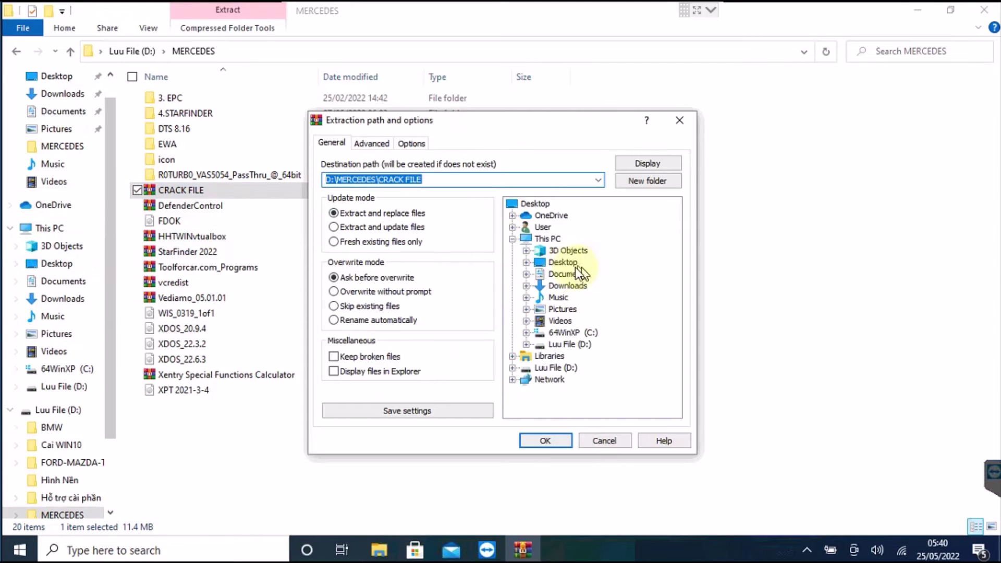
click(568, 274)
click(555, 441)
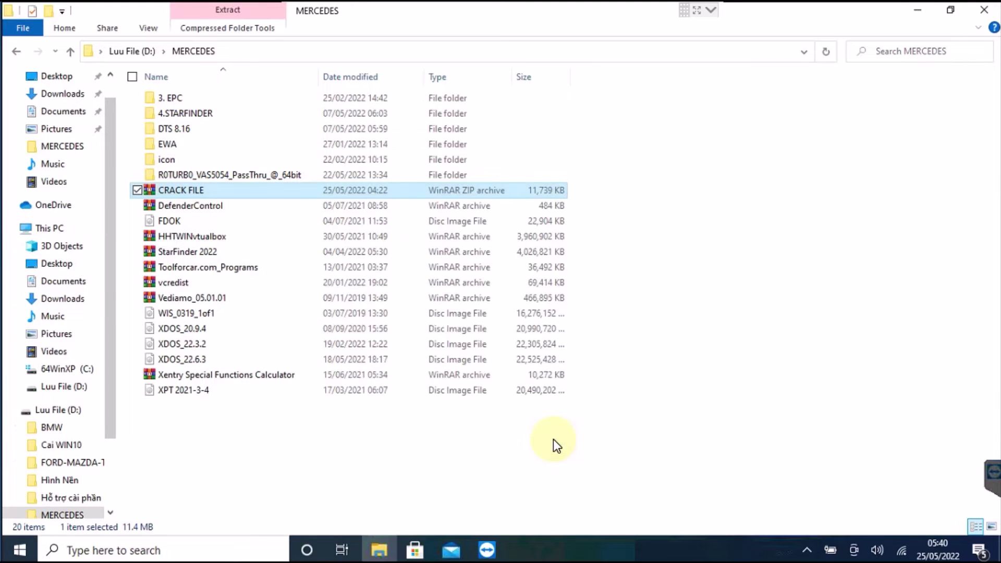
Step: Open Documents\CRACK FILE and extract the selected archives file1 through file5
click(60, 115)
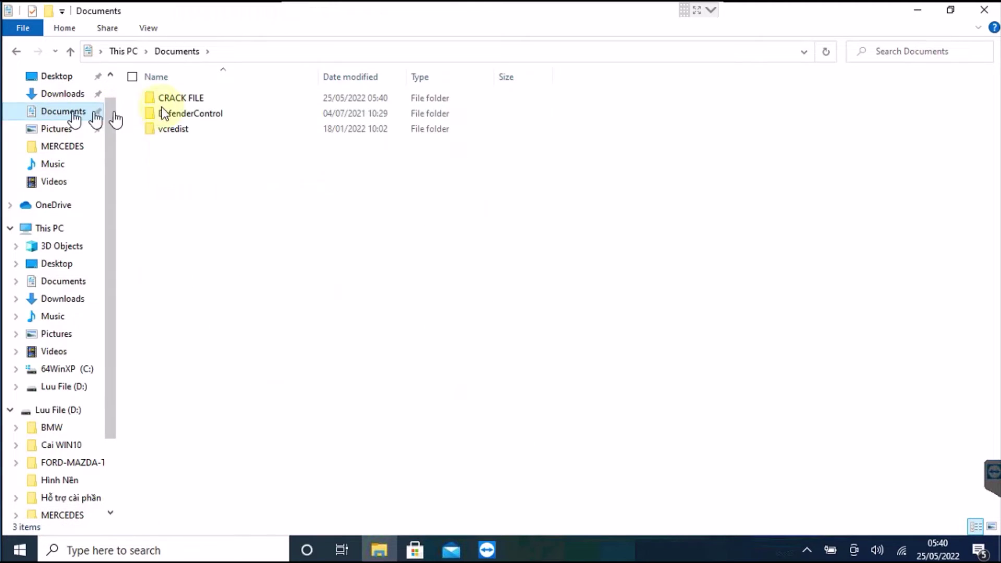
double_click(186, 98)
drag(585, 155, 537, 224)
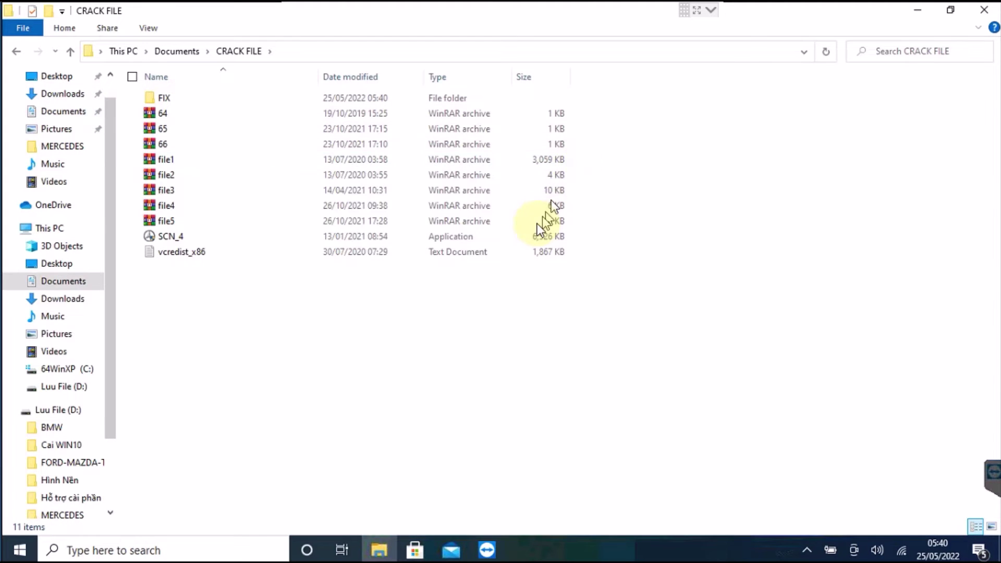
right_click(288, 175)
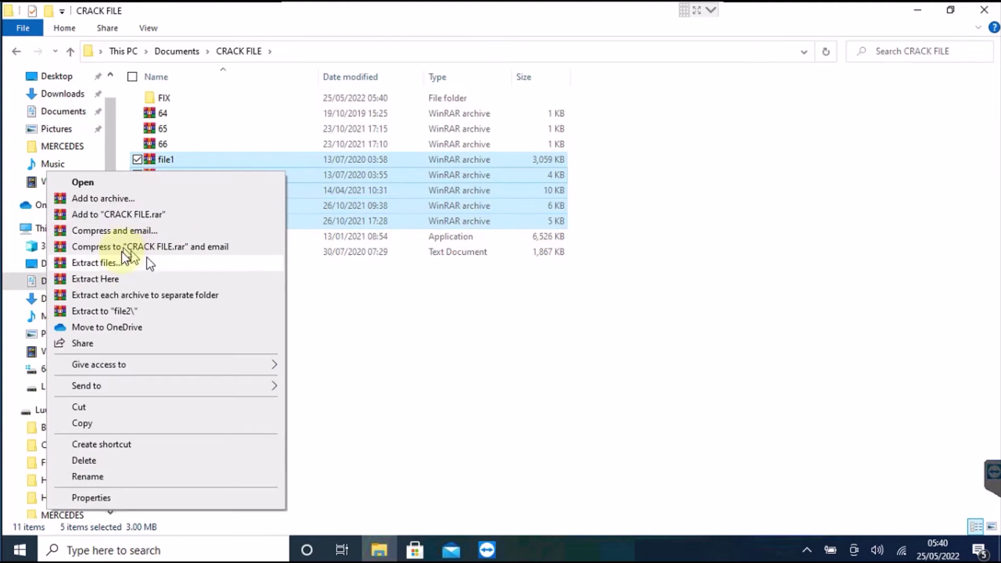
click(121, 263)
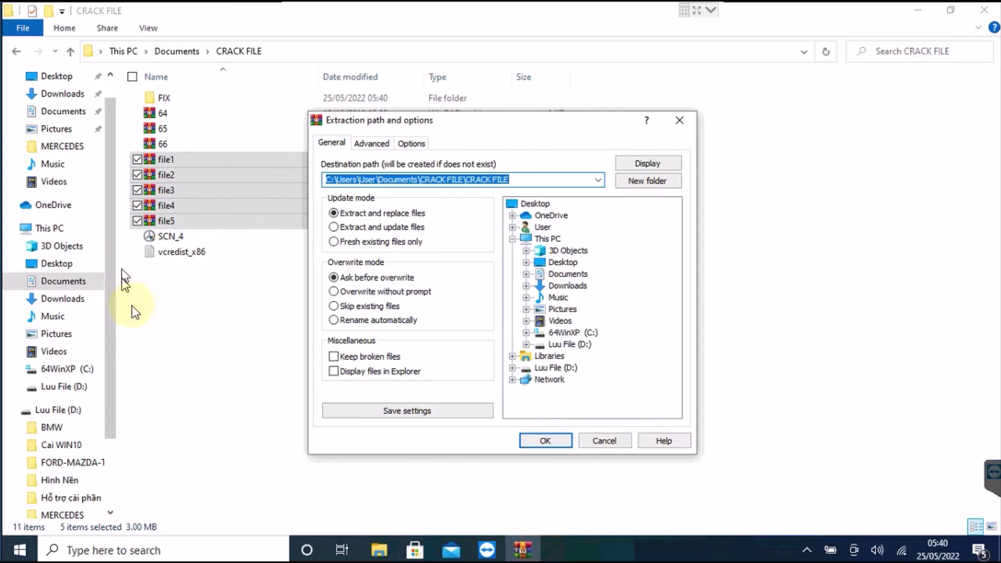
click(546, 441)
Step: Paste and confirm the passwords for the file1–file5 archives, including file3 and file2
right_click(432, 244)
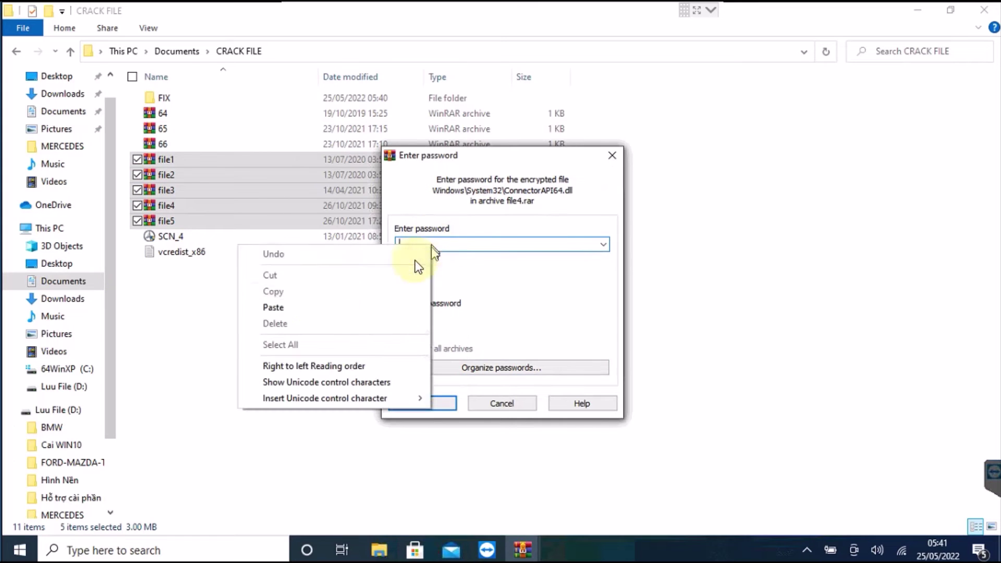
click(311, 307)
click(408, 397)
right_click(470, 246)
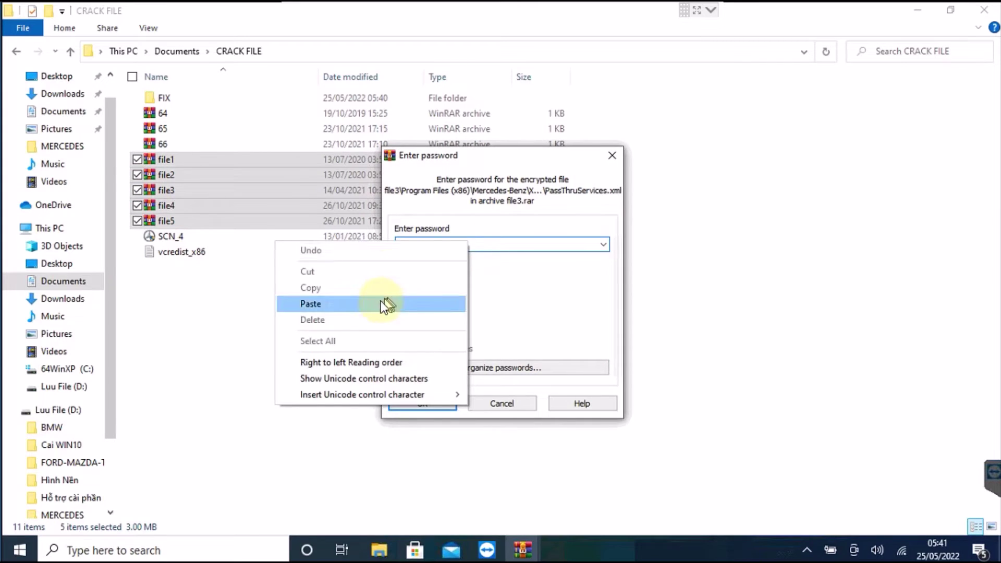
click(380, 302)
click(424, 403)
right_click(496, 247)
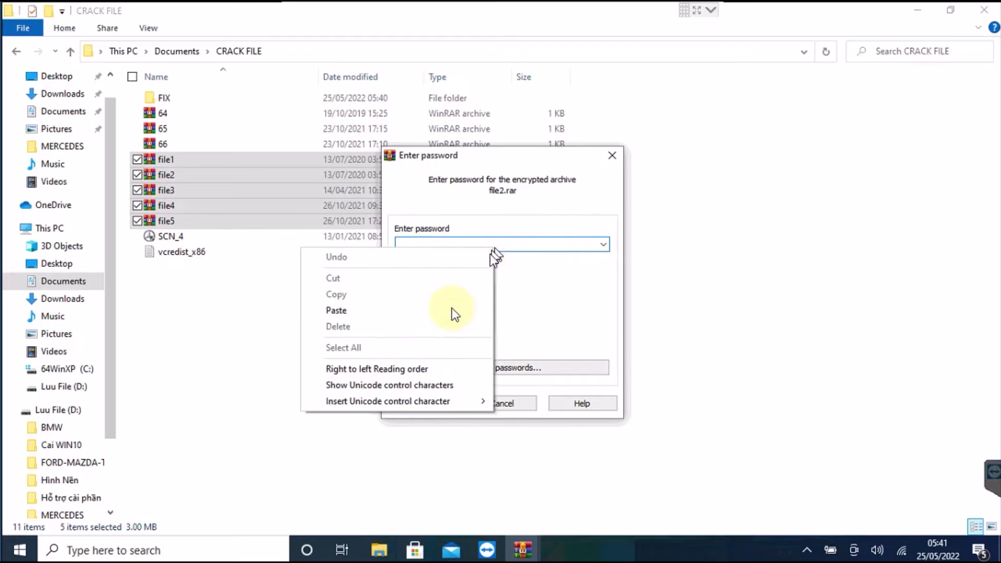
click(452, 308)
click(424, 404)
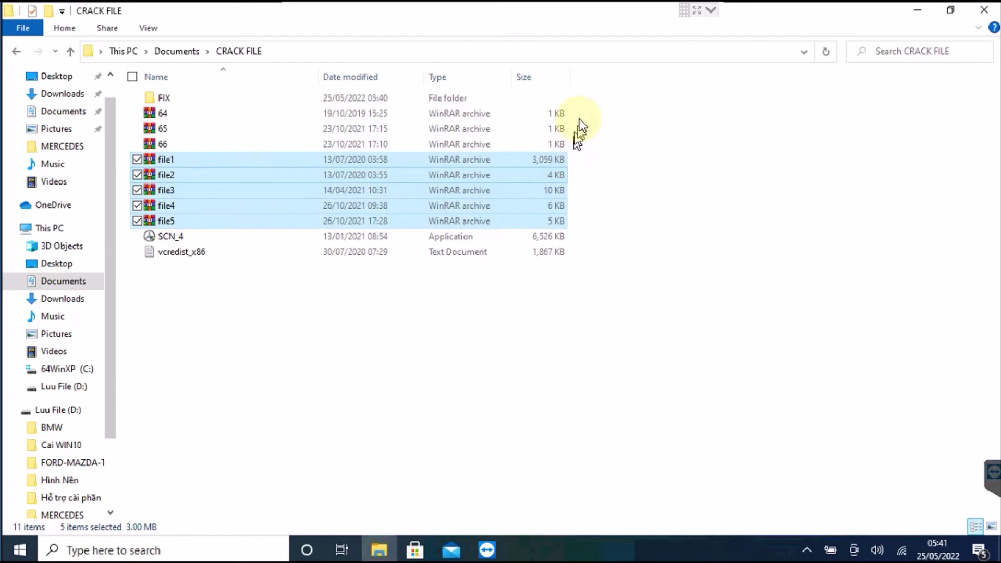
Step: Extract archives 64, 65 and 66 into separate folders, pasting each password
drag(583, 108, 493, 136)
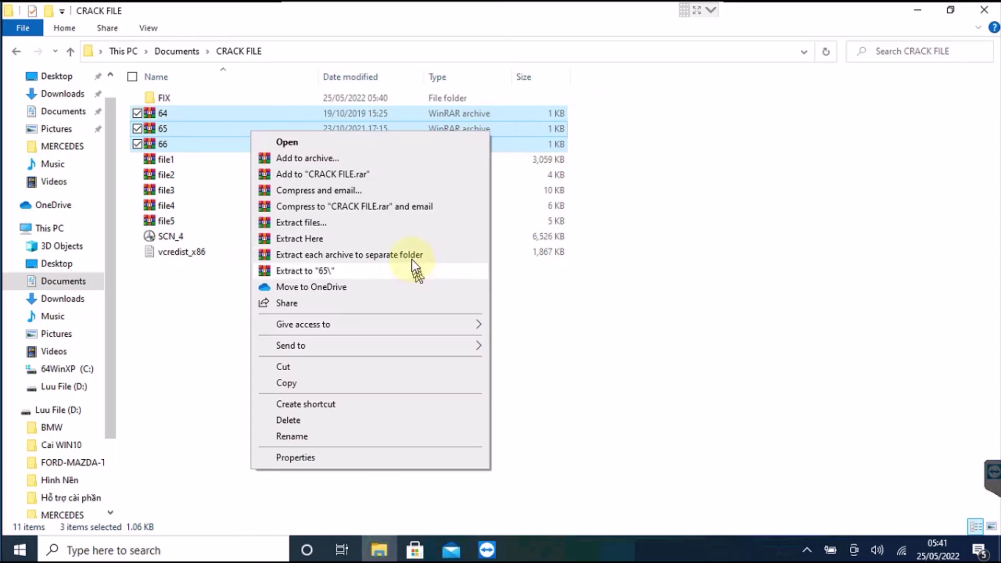
click(412, 260)
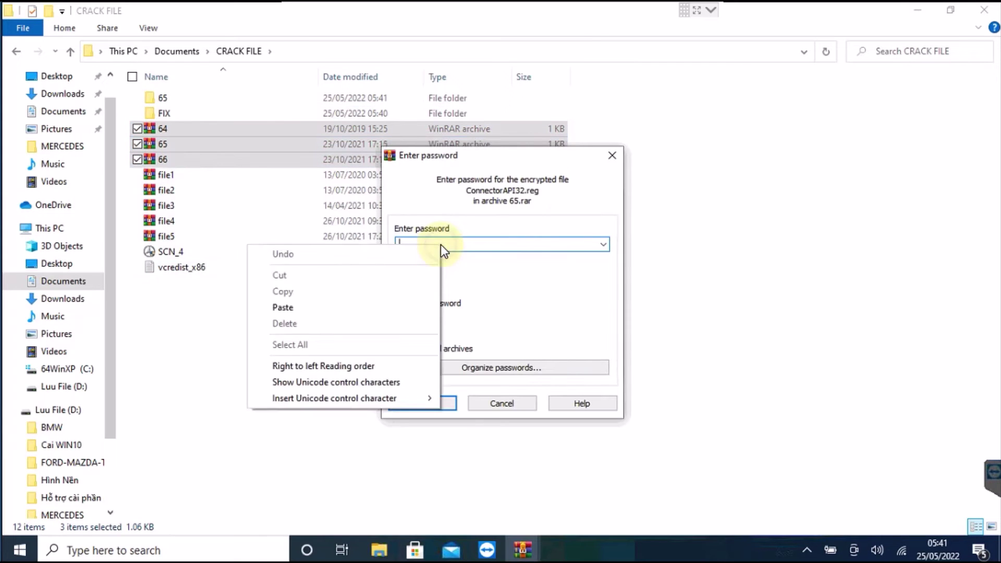
click(340, 308)
click(434, 405)
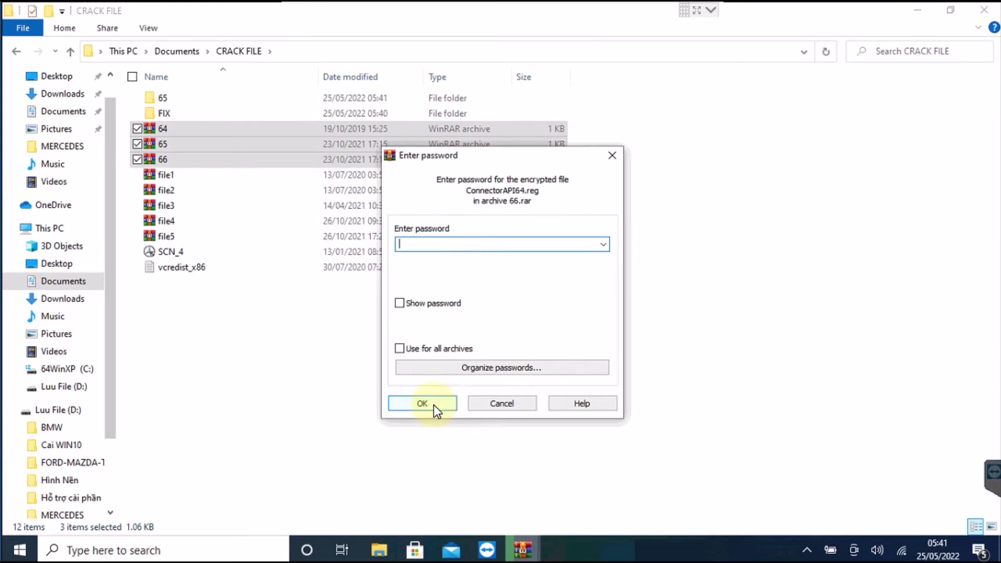
right_click(445, 243)
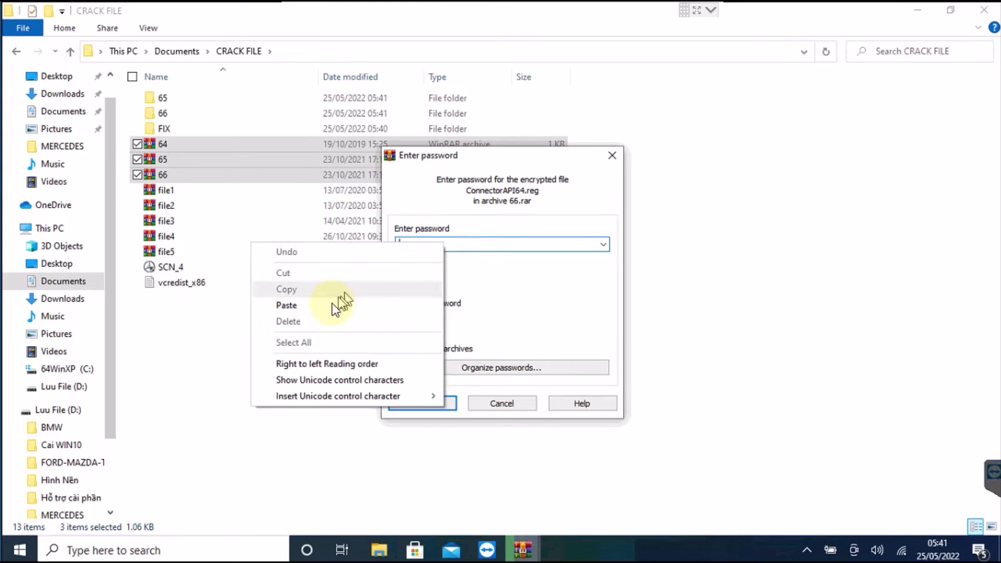
click(334, 306)
click(421, 304)
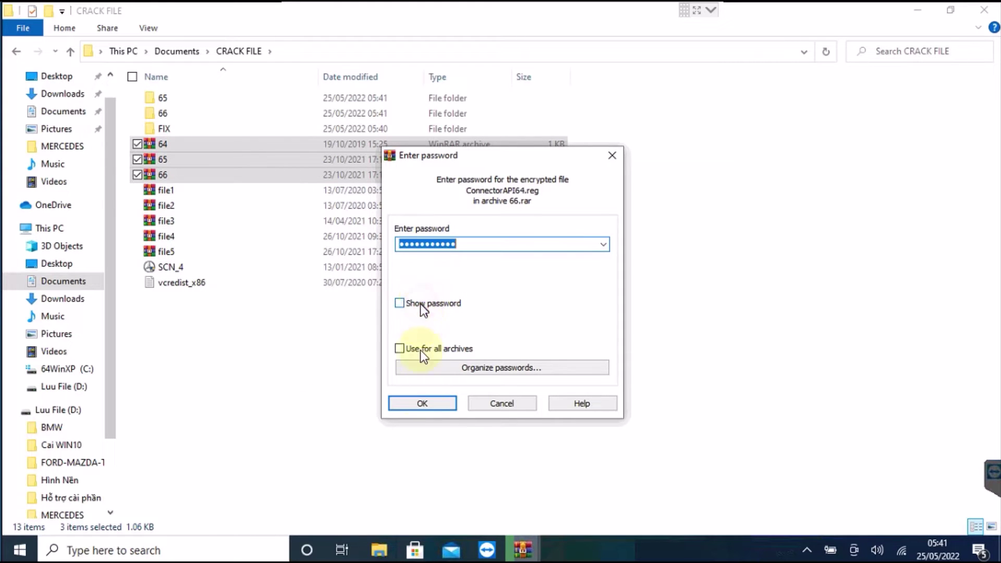
click(421, 404)
right_click(462, 246)
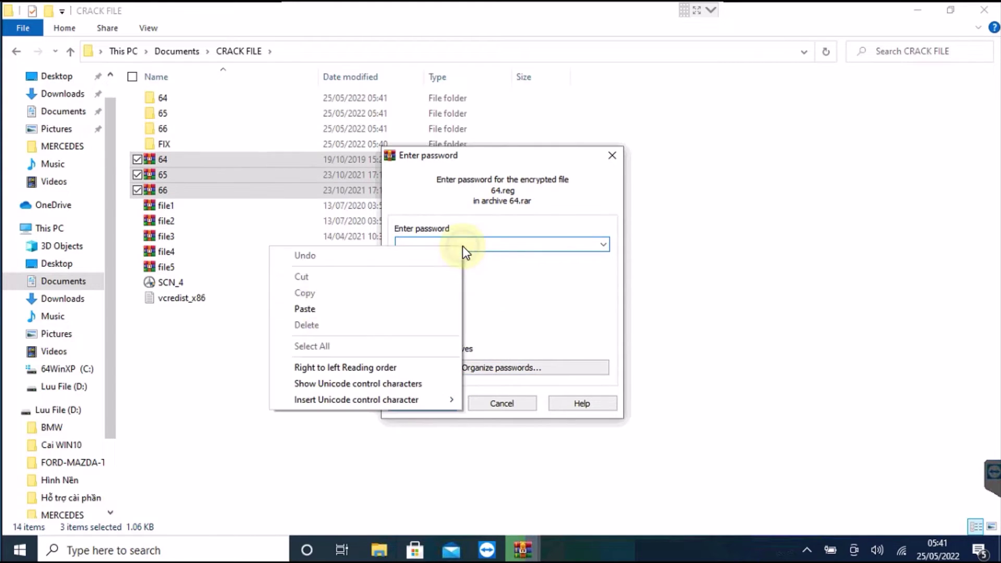
click(323, 308)
click(412, 402)
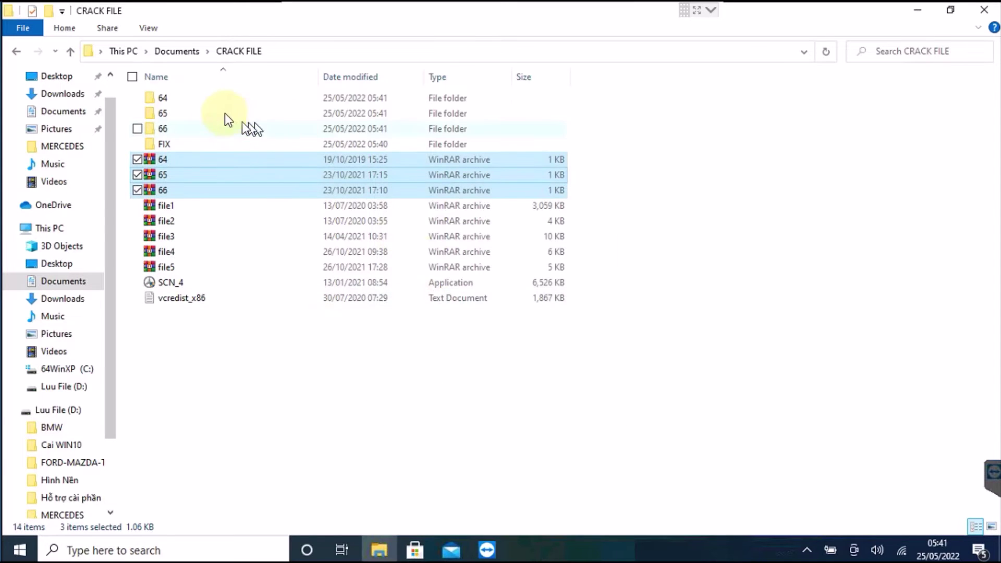
Step: Merge the registry file from folder 64 into the Windows registry
double_click(206, 100)
click(239, 102)
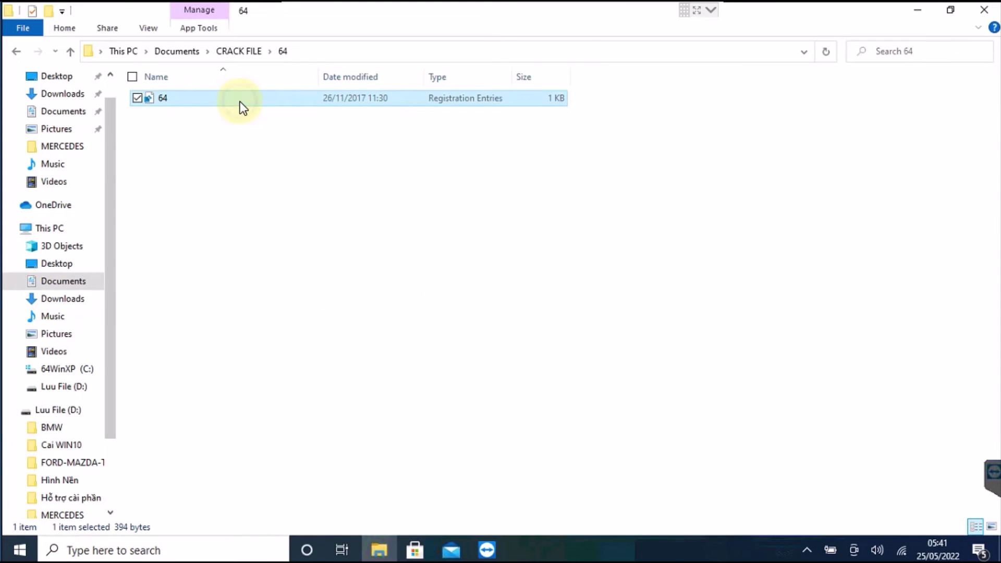
right_click(241, 107)
click(206, 110)
click(609, 292)
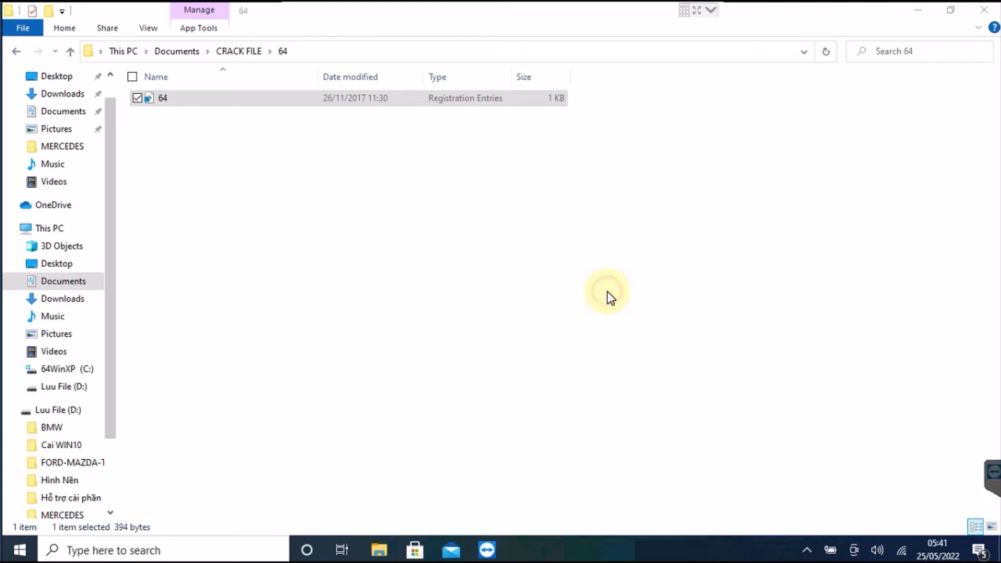
click(668, 280)
Step: Merge the ConnectorAPI32 registry file from folder 65
click(71, 52)
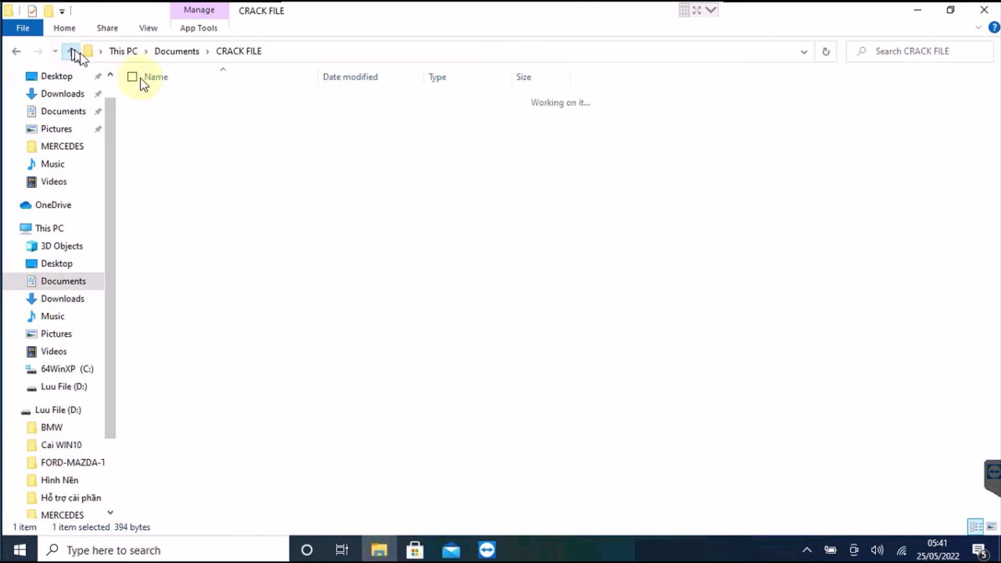
double_click(168, 113)
click(194, 100)
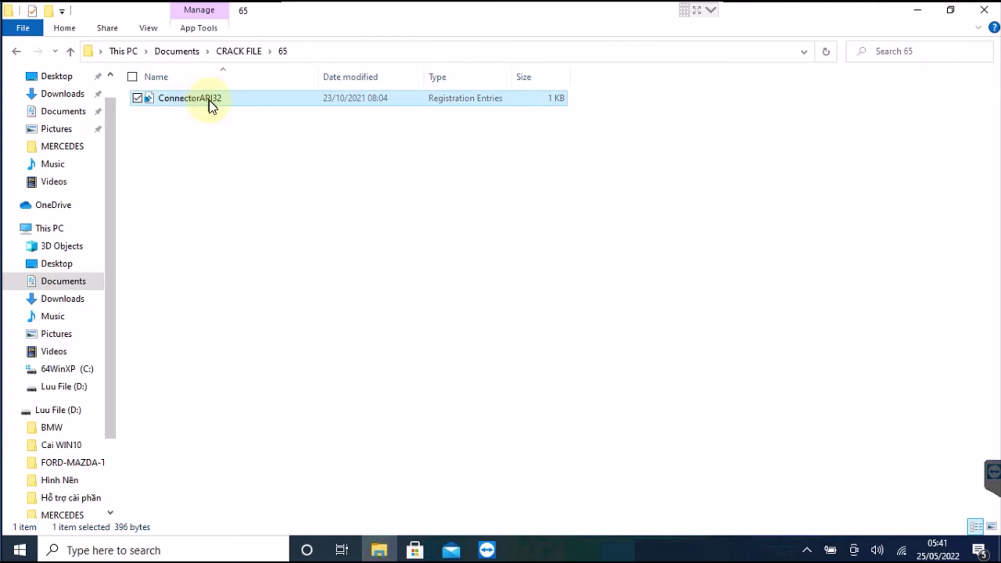
right_click(209, 100)
click(211, 108)
click(614, 293)
click(666, 280)
Step: Merge the ConnectorAPI64 registry file from folder 66, then open the FIX folder
click(70, 51)
double_click(179, 127)
click(205, 102)
right_click(202, 102)
click(207, 109)
click(613, 294)
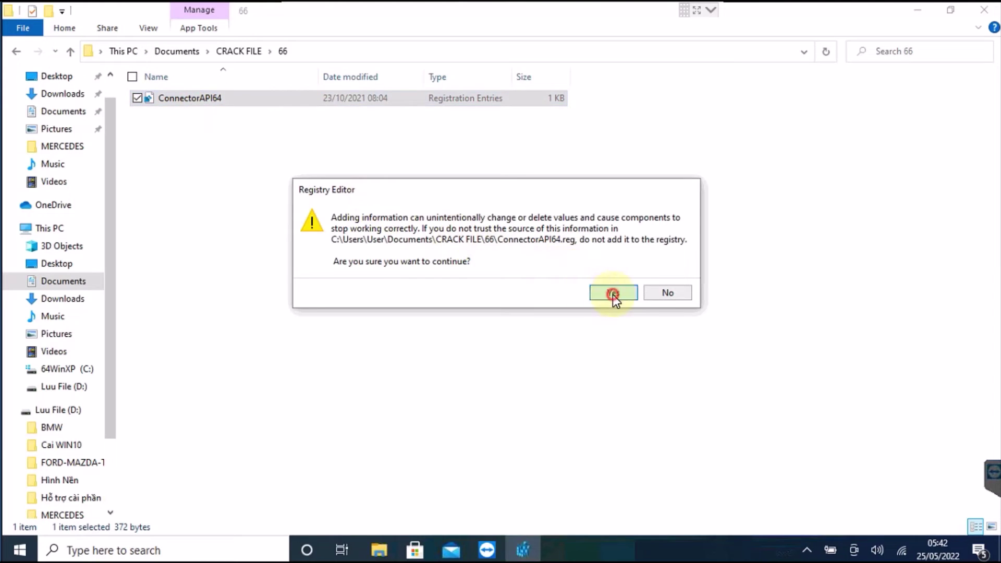
click(666, 277)
click(71, 51)
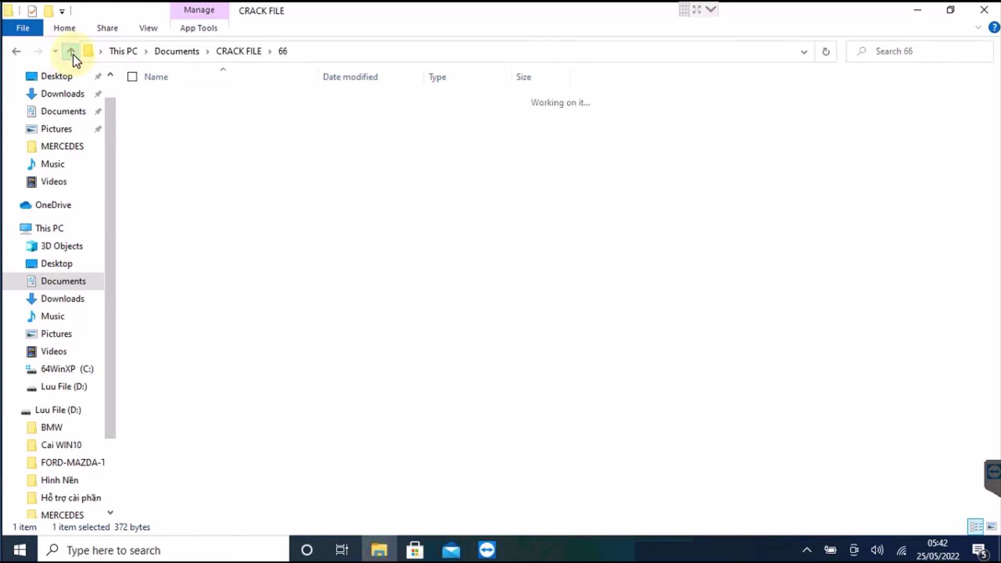
double_click(179, 144)
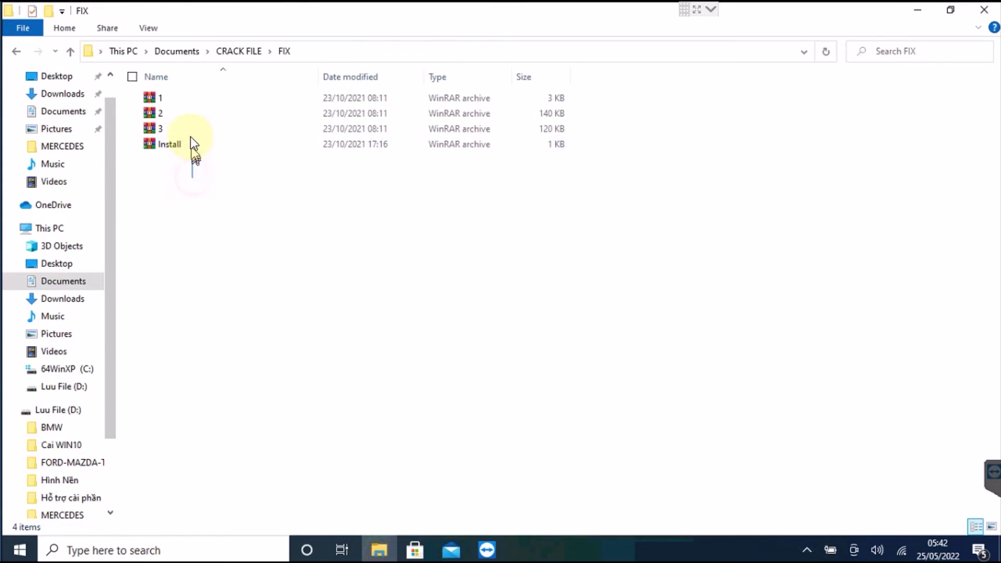
Step: Extract all four FIX archives, each into its own folder
drag(192, 143, 190, 94)
right_click(185, 113)
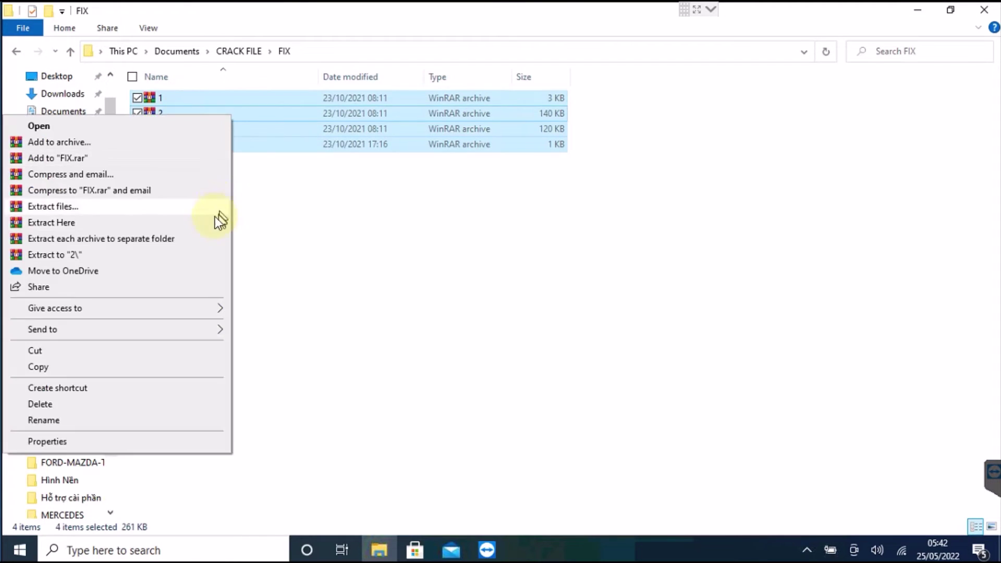
click(187, 239)
Step: Run Xentry64 Keyloader from folder 2 as administrator and choose install option 1
double_click(180, 115)
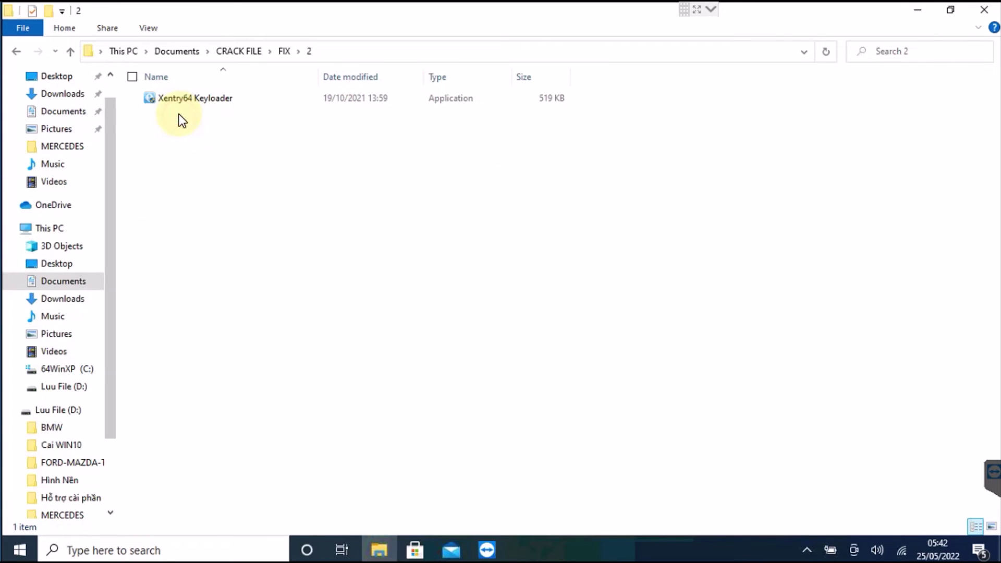
click(211, 100)
right_click(211, 101)
click(186, 126)
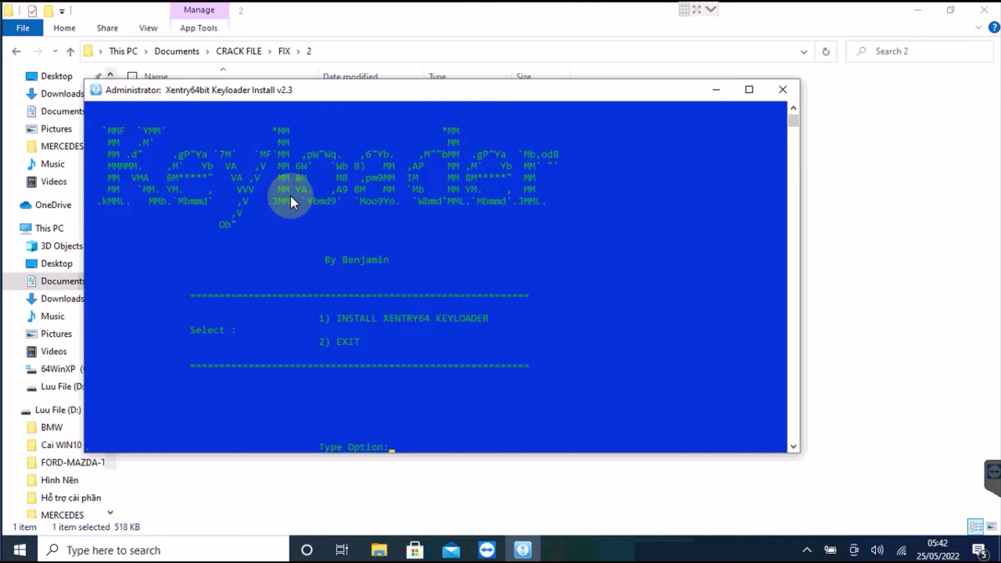
text(1)
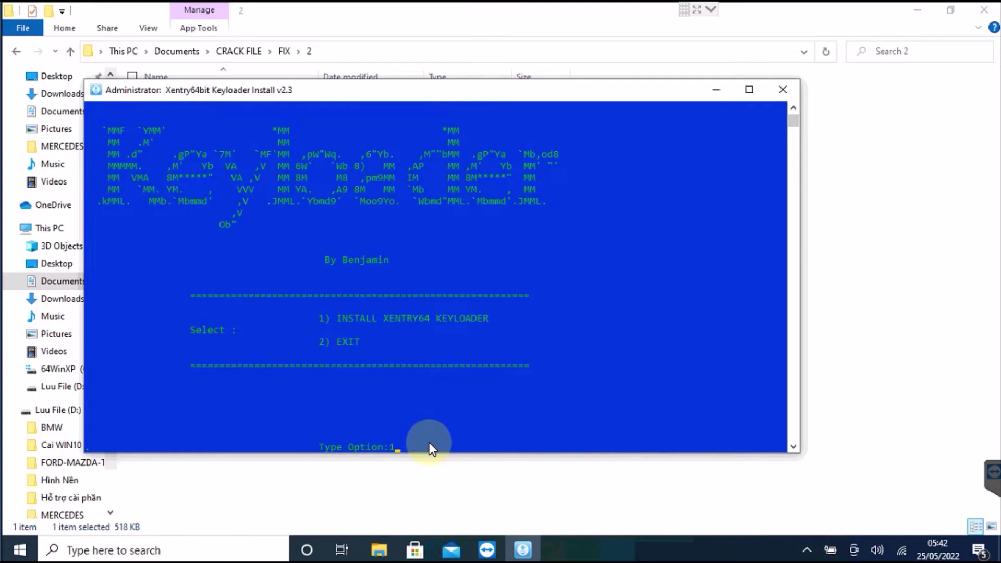
key(Return)
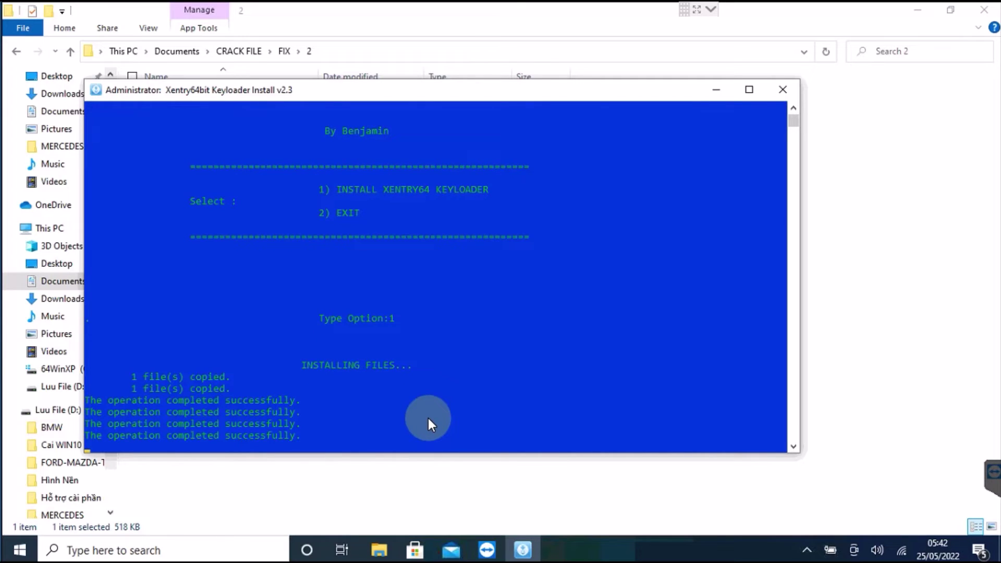
key(Return)
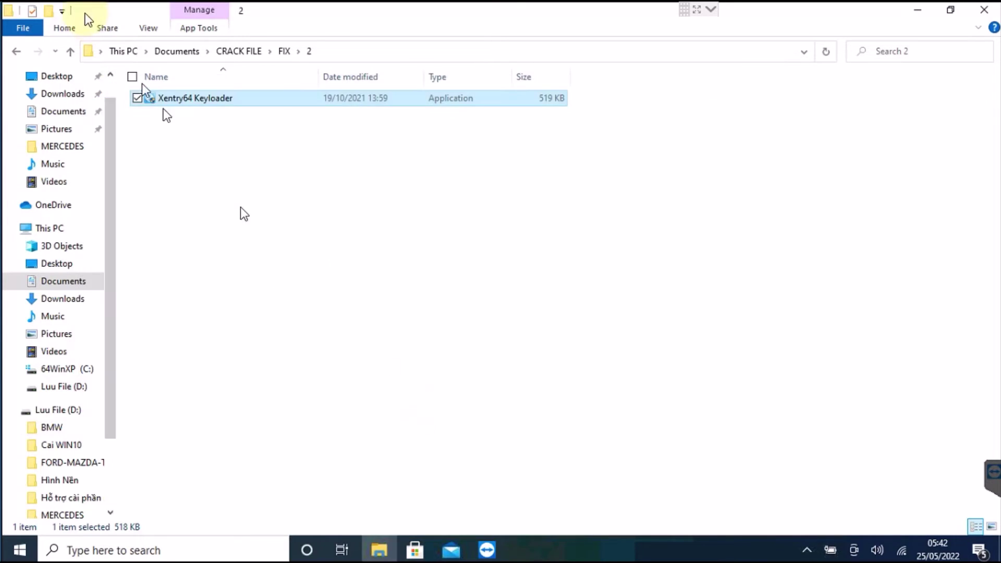
Step: Run X64 Login Lic Fix from FIX\3 as administrator to completion, then close Explorer
click(70, 51)
double_click(164, 129)
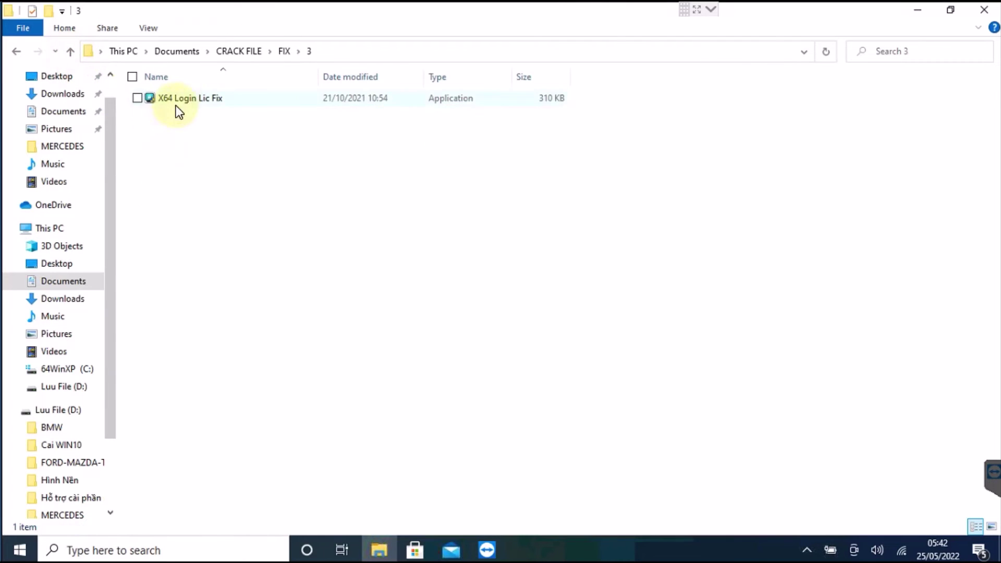
click(176, 101)
right_click(179, 100)
click(134, 126)
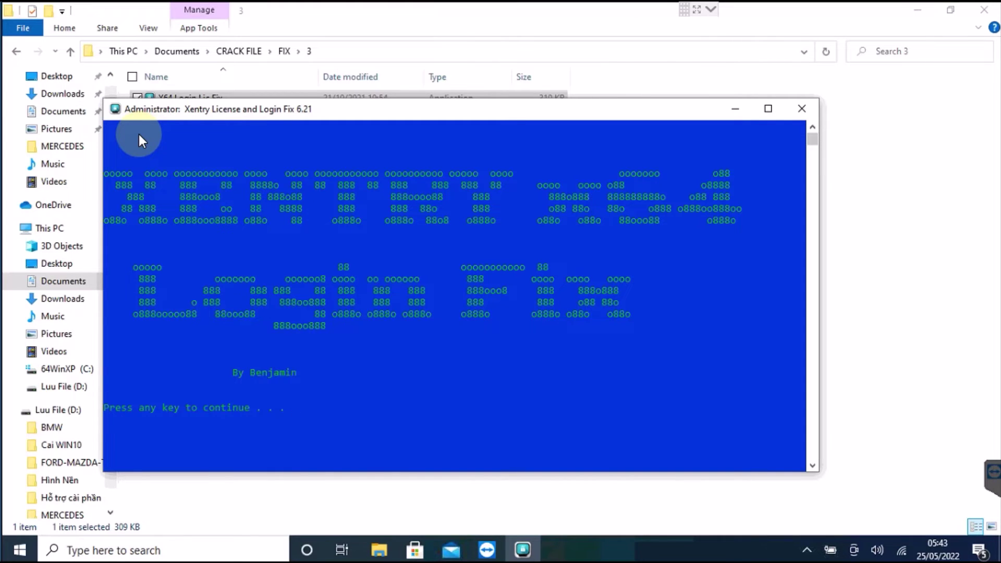
key(Return)
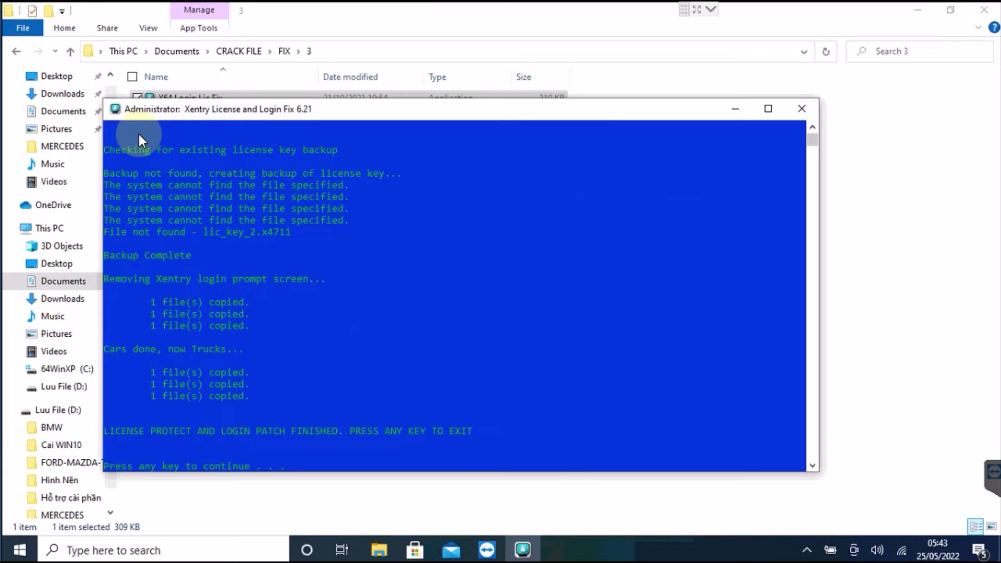
key(Return)
click(72, 51)
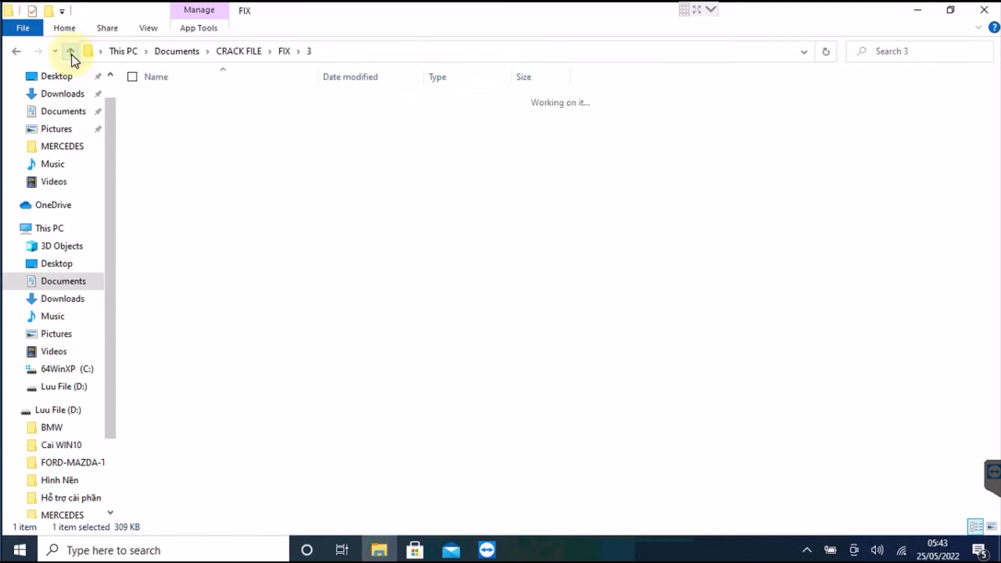
click(984, 10)
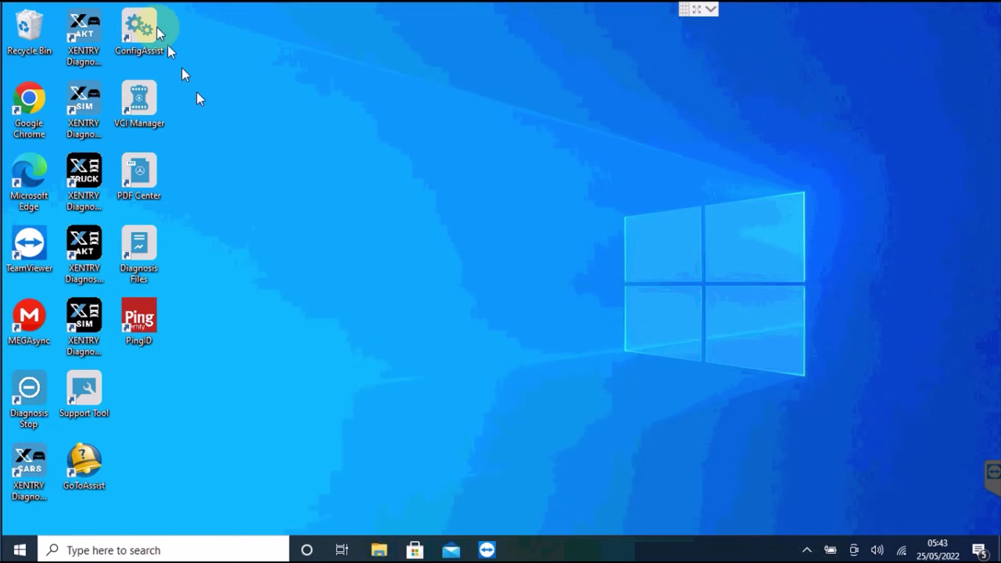
Step: Launch ConfigAssist as administrator for SDconnect, reach Install StartKey, and copy the Hardware ID
right_click(142, 60)
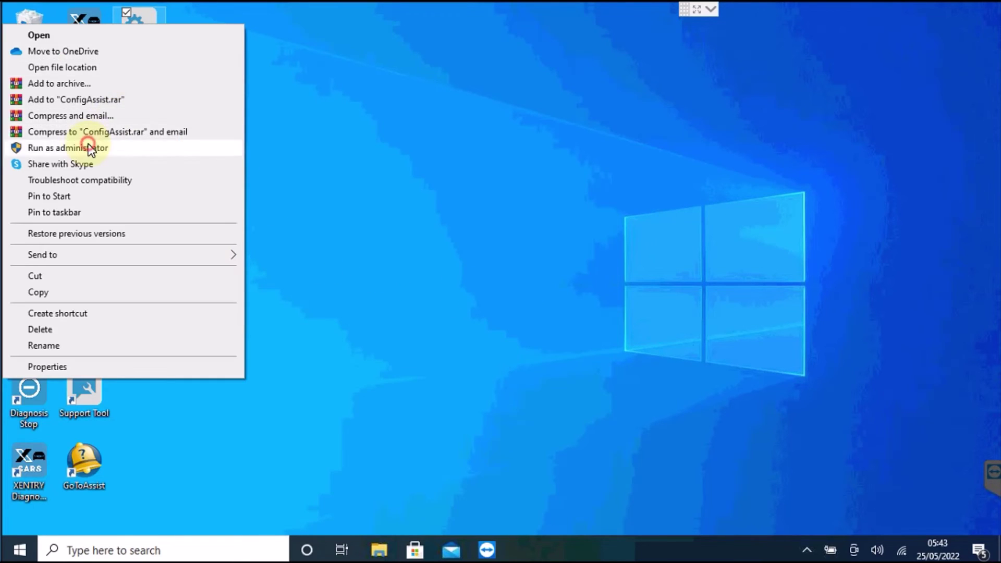
click(122, 149)
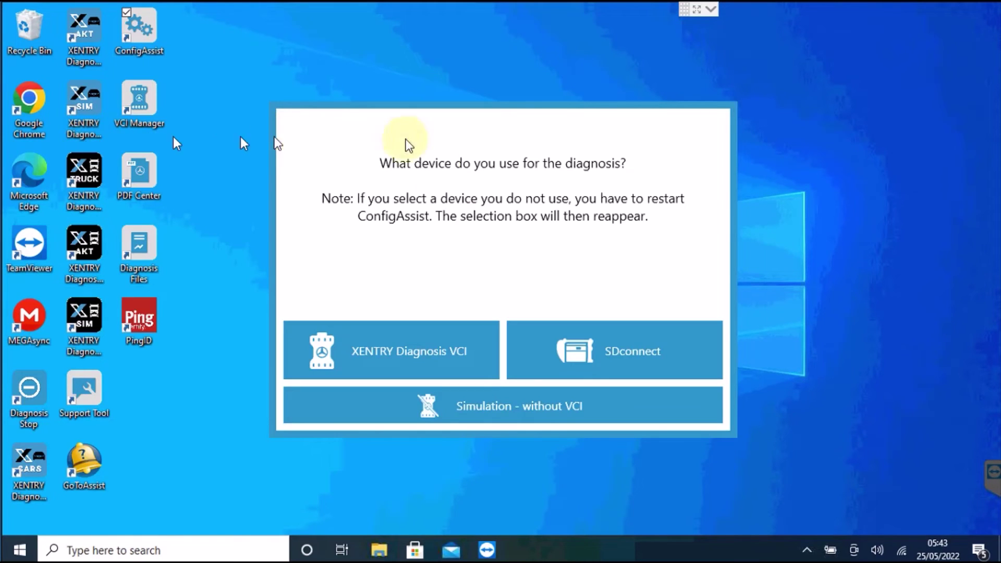
click(580, 350)
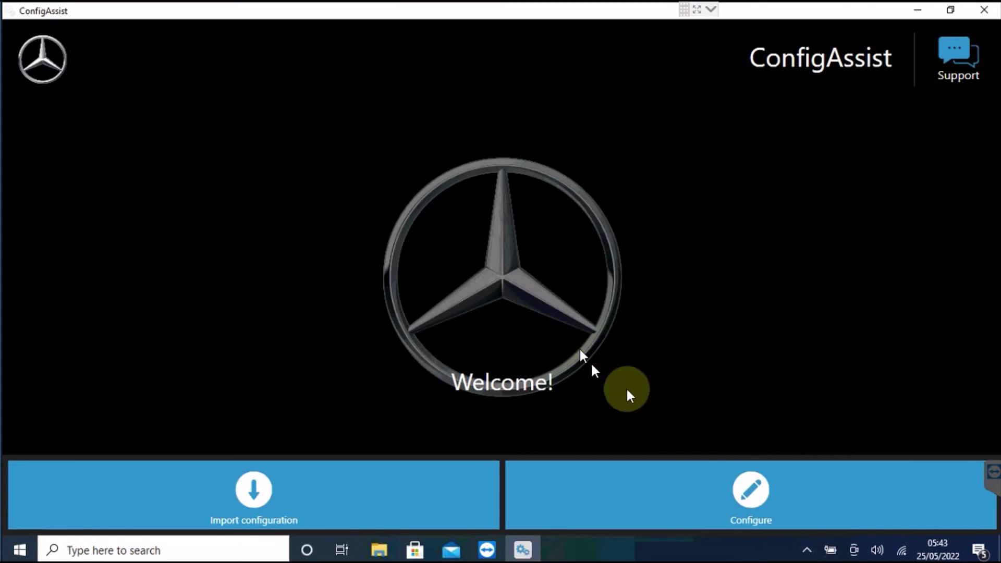
click(704, 486)
click(948, 489)
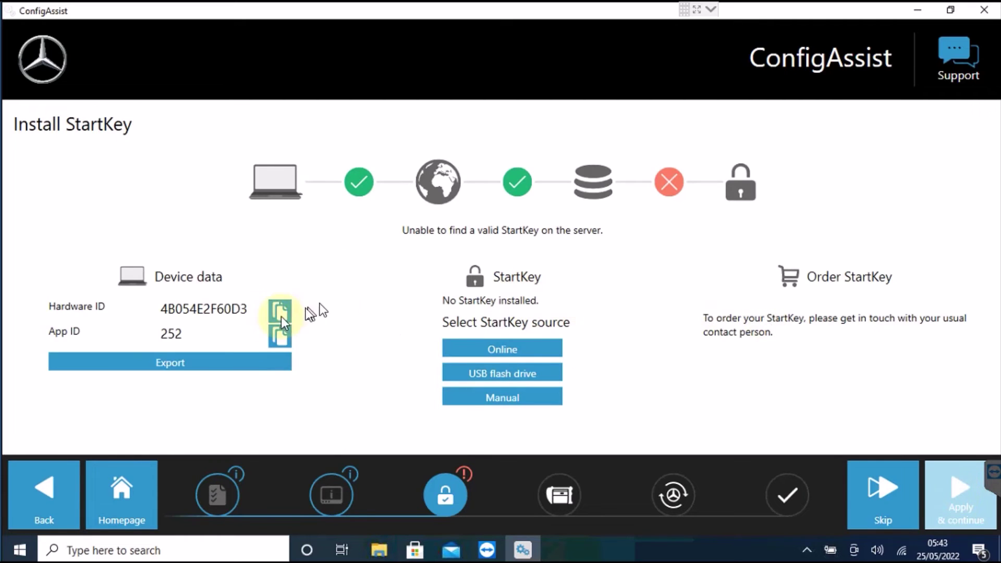
click(248, 309)
click(280, 312)
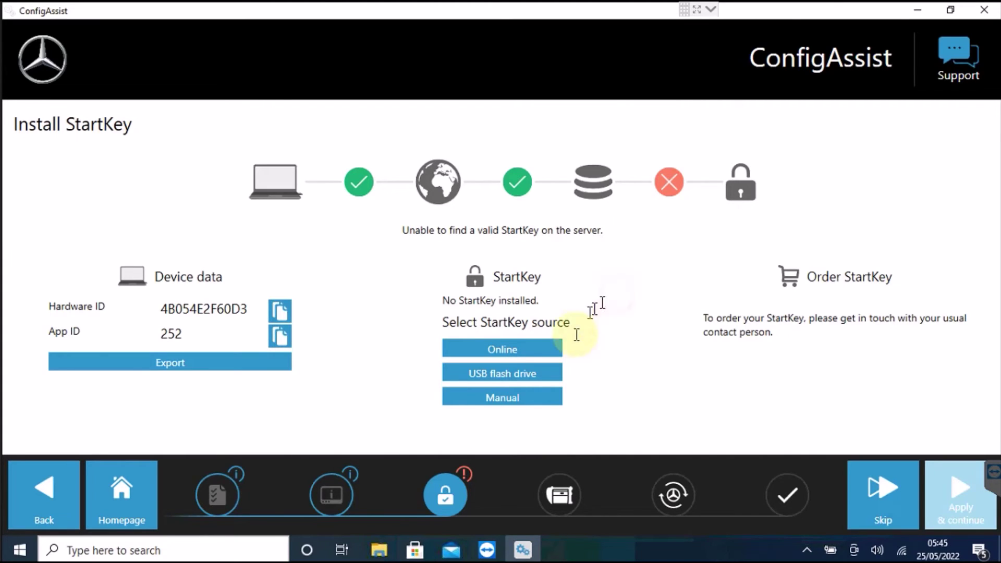
Step: Paste the StartKey manually and save it, confirming the successful installation
click(508, 399)
click(480, 274)
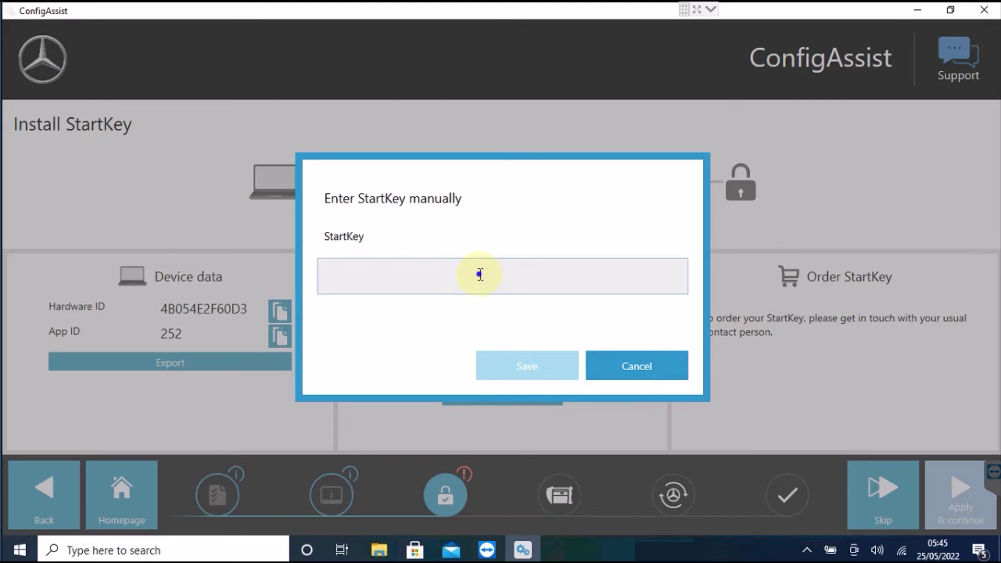
right_click(480, 274)
click(449, 317)
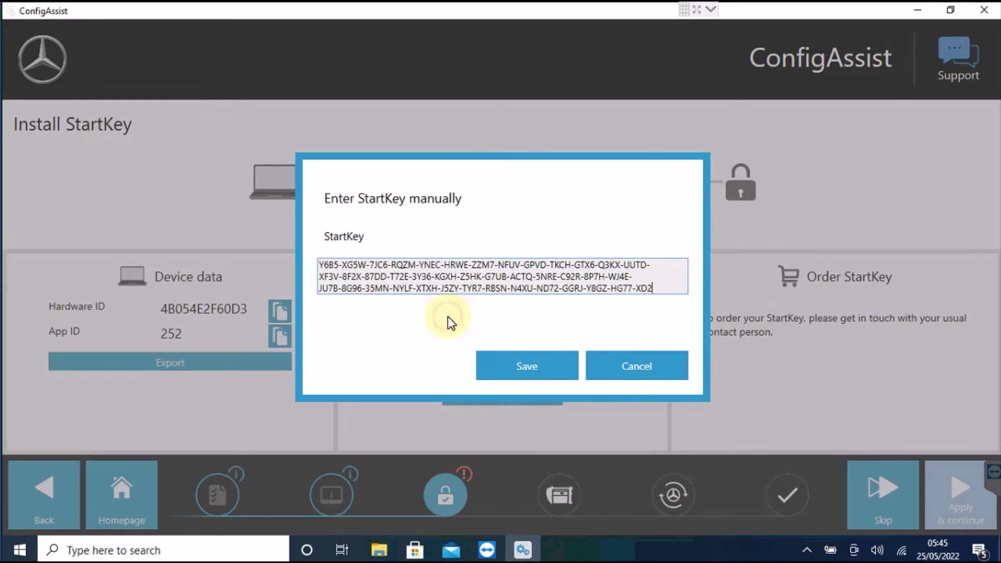
click(501, 372)
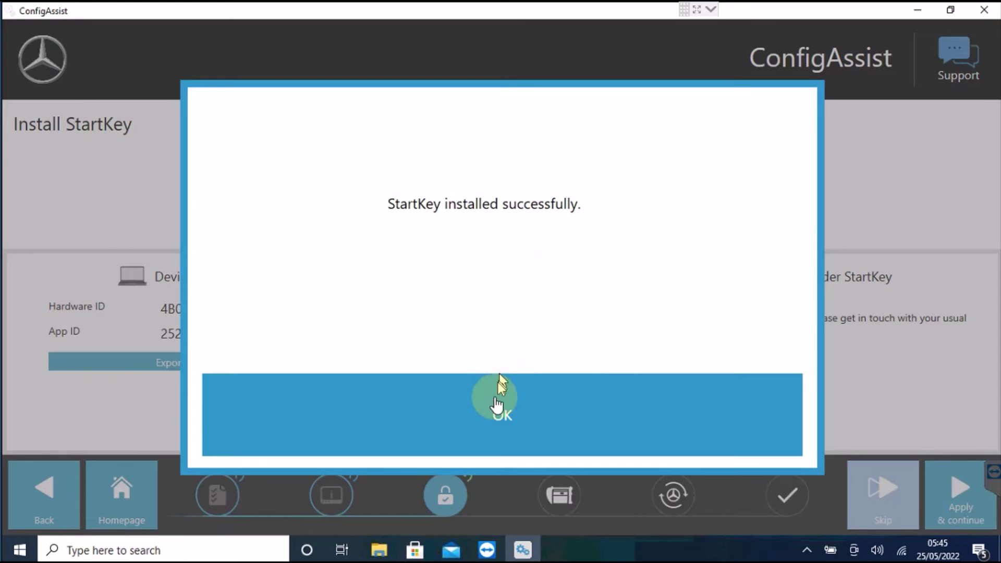
click(499, 384)
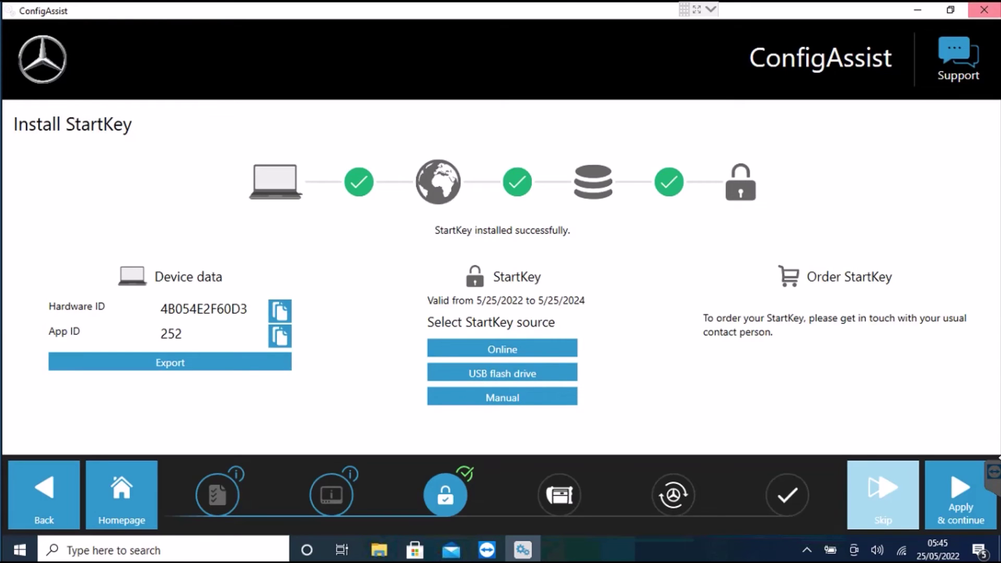
Step: Finish the configuration, skipping SDconnect setup and the IP warning, then close ConfigAssist
click(961, 493)
click(907, 512)
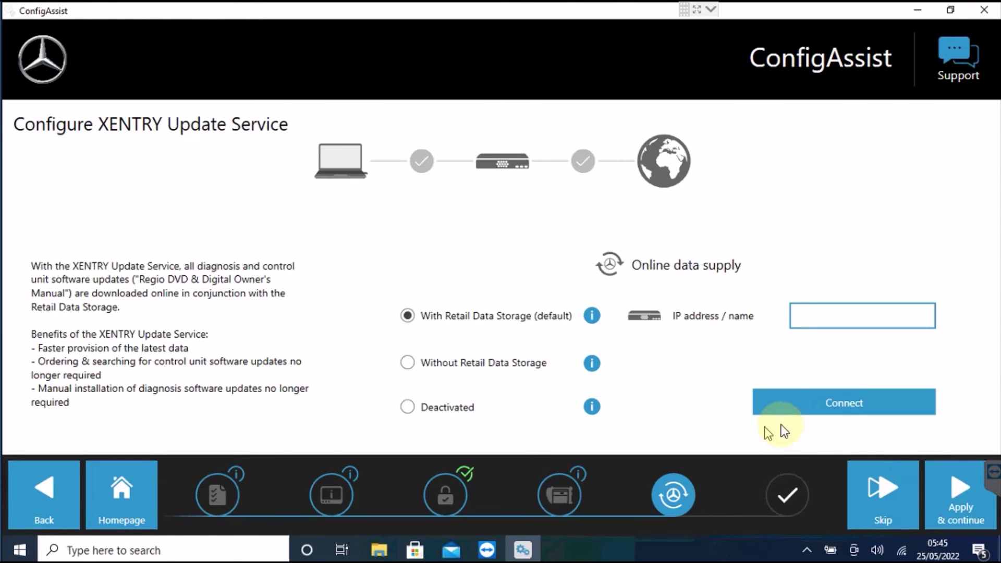
click(944, 496)
click(760, 452)
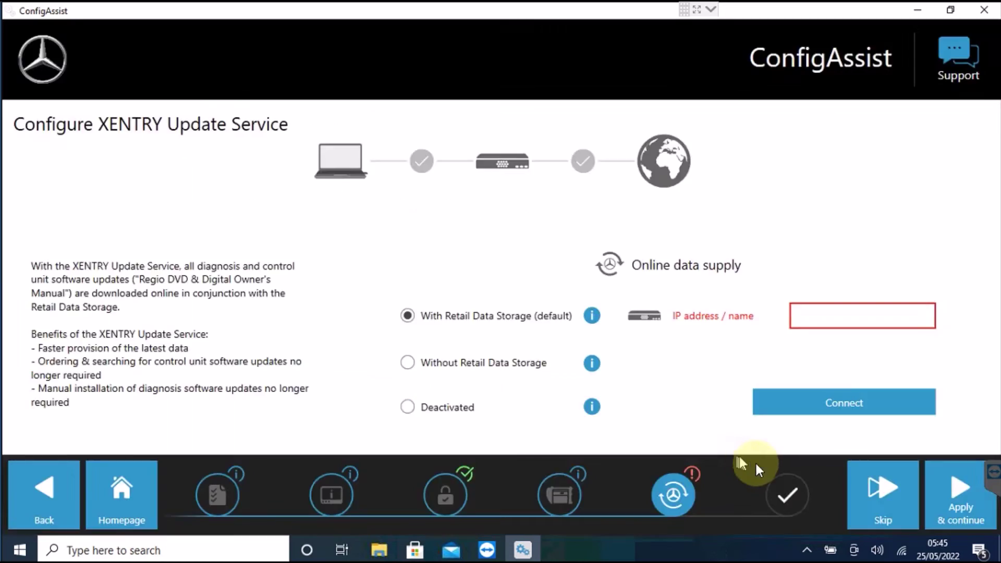
click(506, 364)
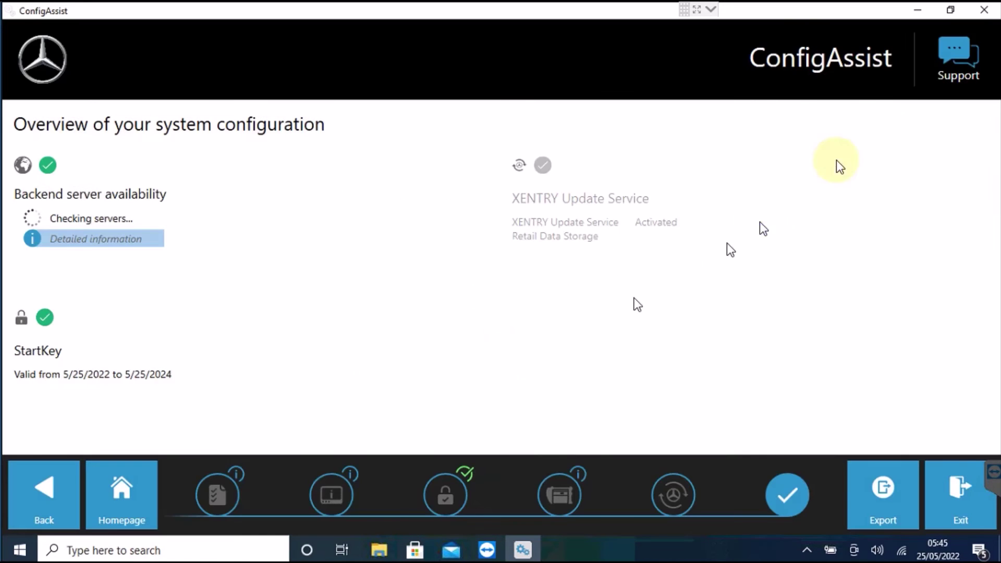
click(984, 10)
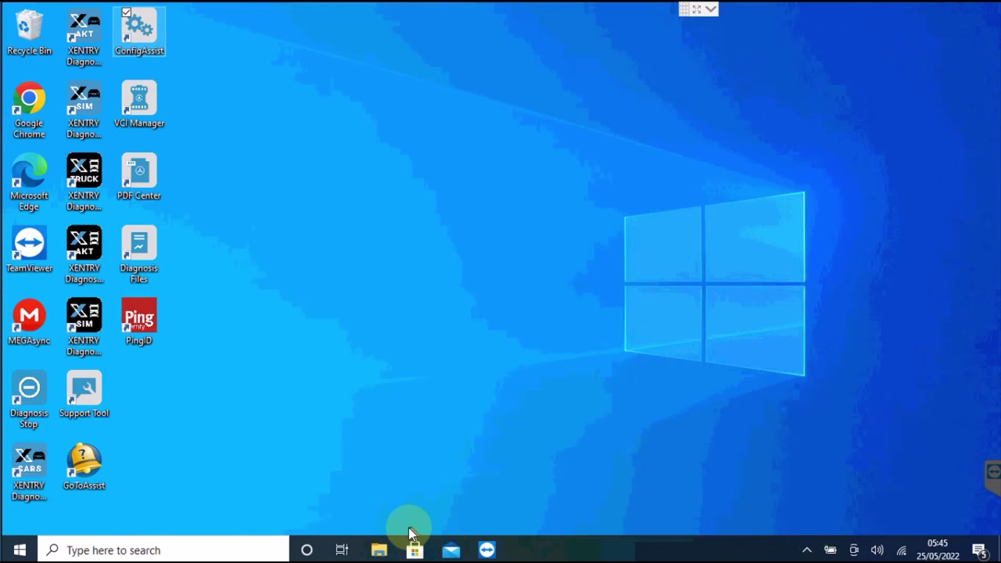
Step: Paste lic_key_2.dat onto the desktop and rename it lic_key_2.x4711
click(379, 550)
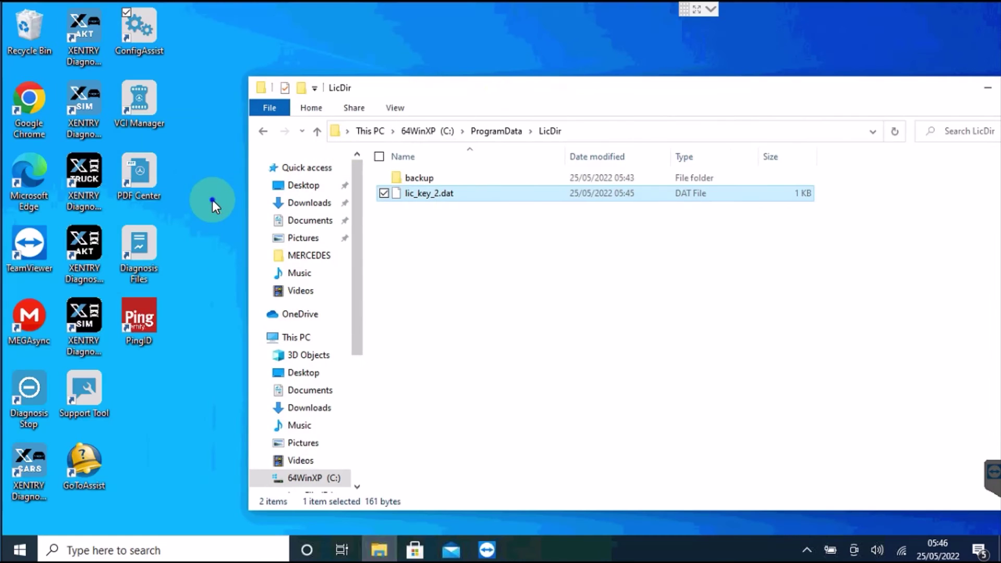
right_click(212, 200)
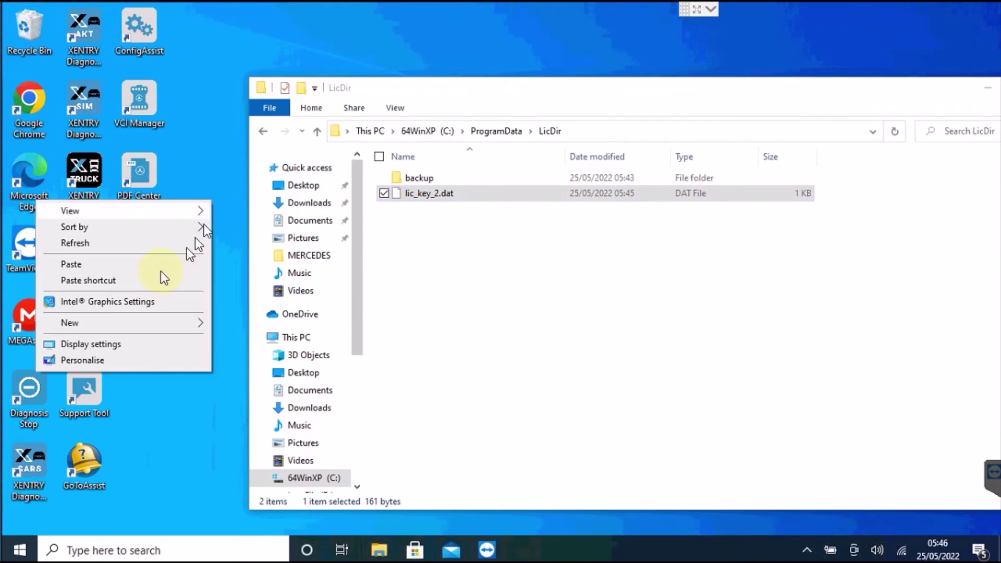
click(139, 264)
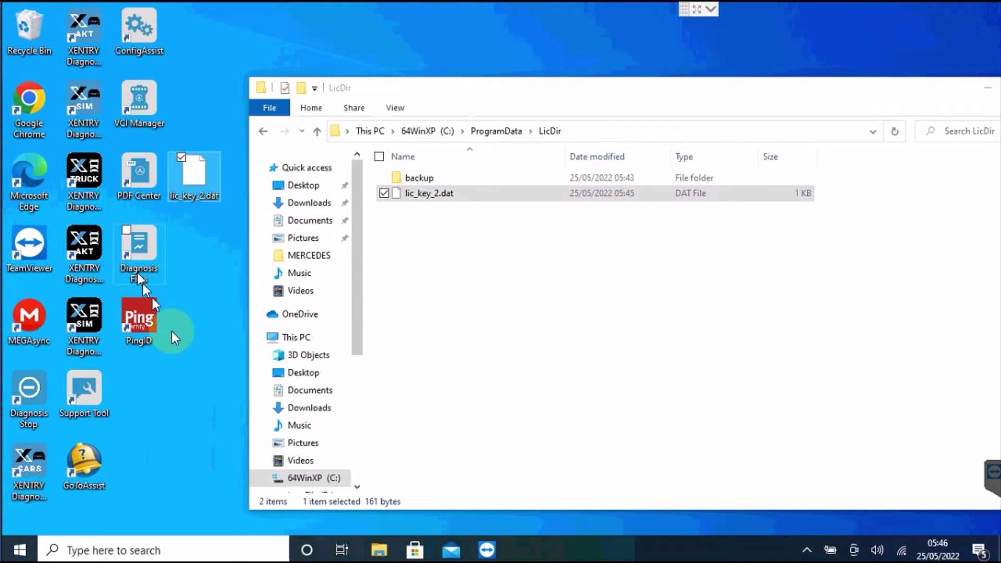
click(214, 198)
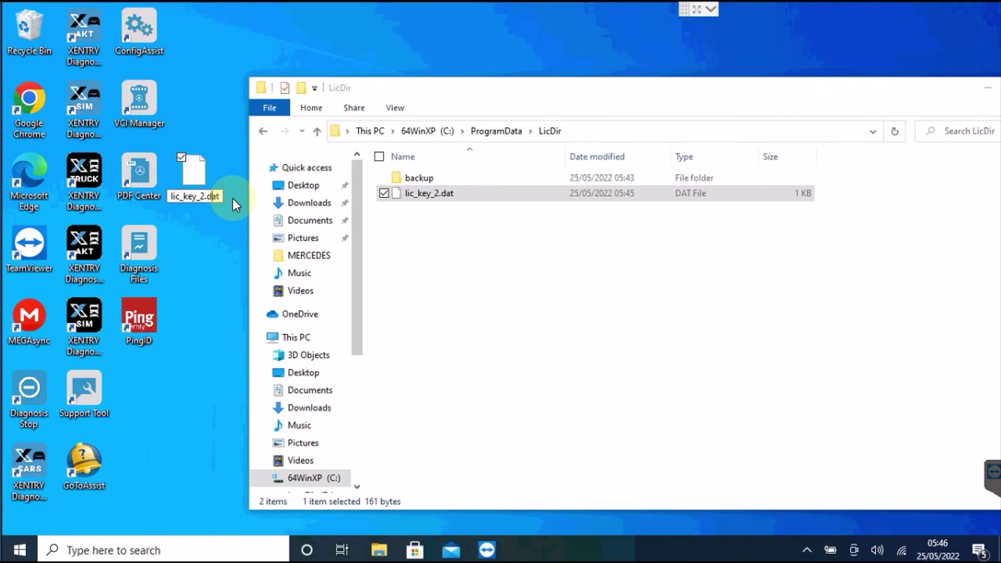
key(BackSpace)
key(BackSpace)
text(x4711)
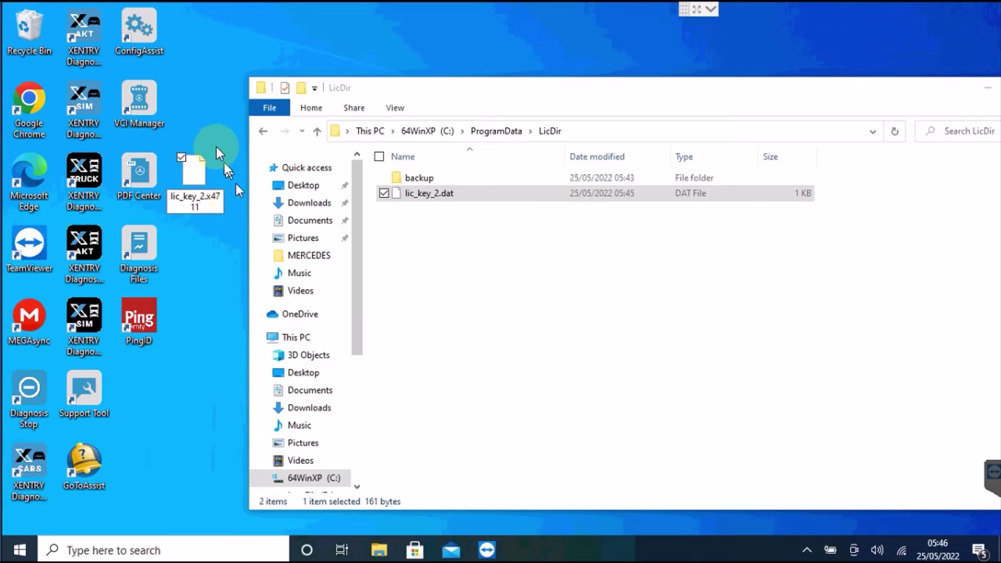
click(217, 146)
click(562, 281)
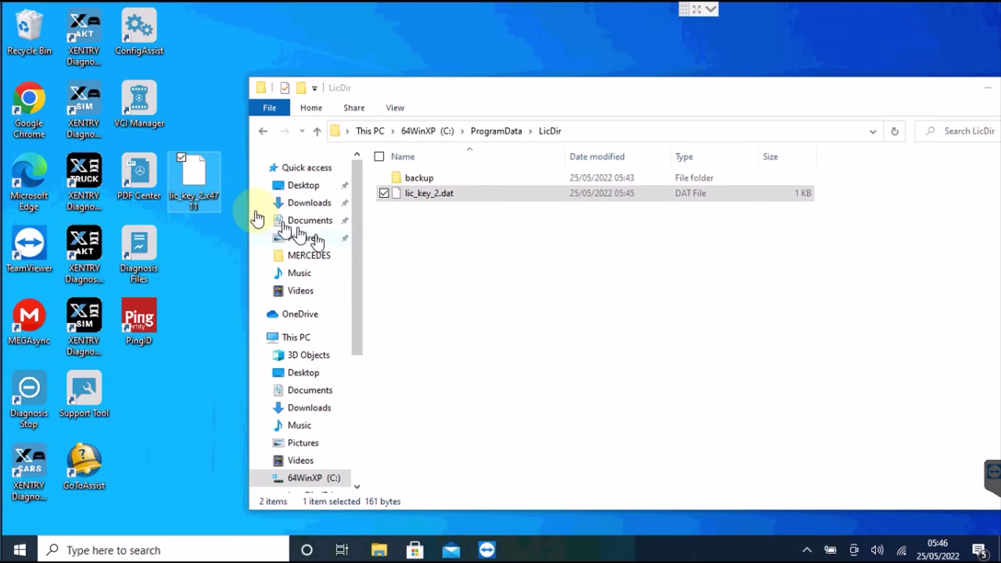
Step: Make lic_key_2.x4711 read-only in its Properties
right_click(201, 190)
click(127, 486)
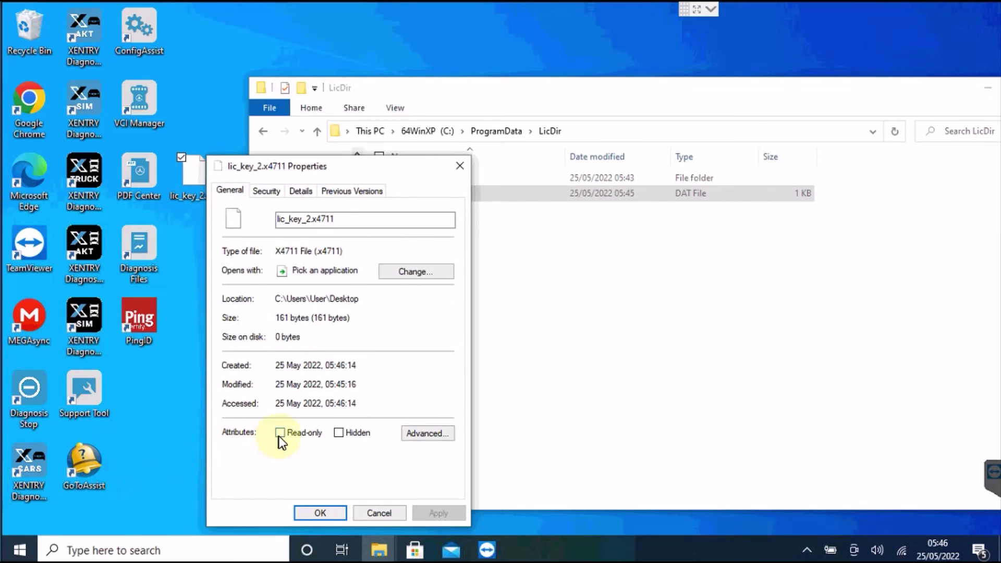
click(281, 432)
click(333, 514)
Step: Copy lic_key_2.x4711 into the LicDir folder
right_click(194, 156)
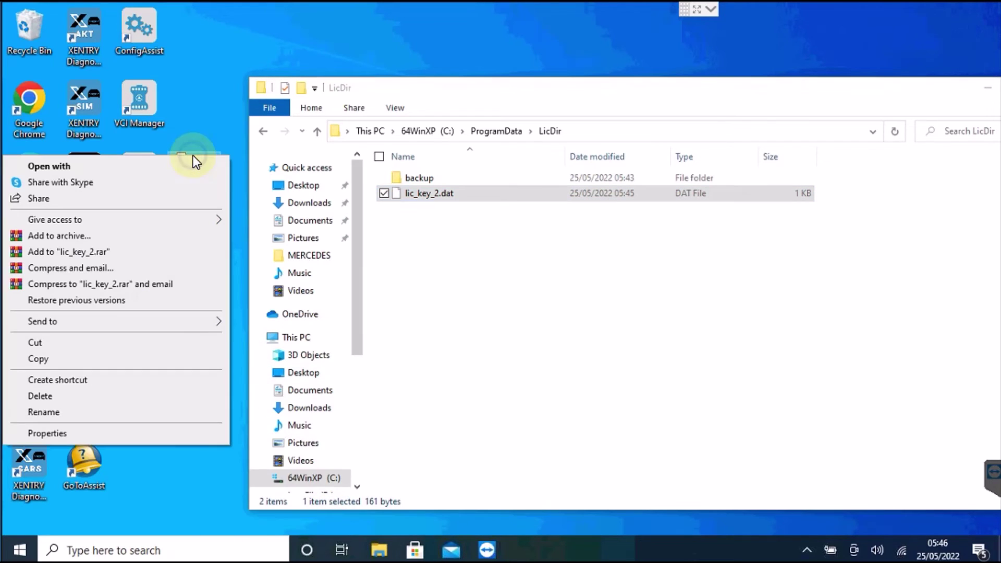
click(122, 357)
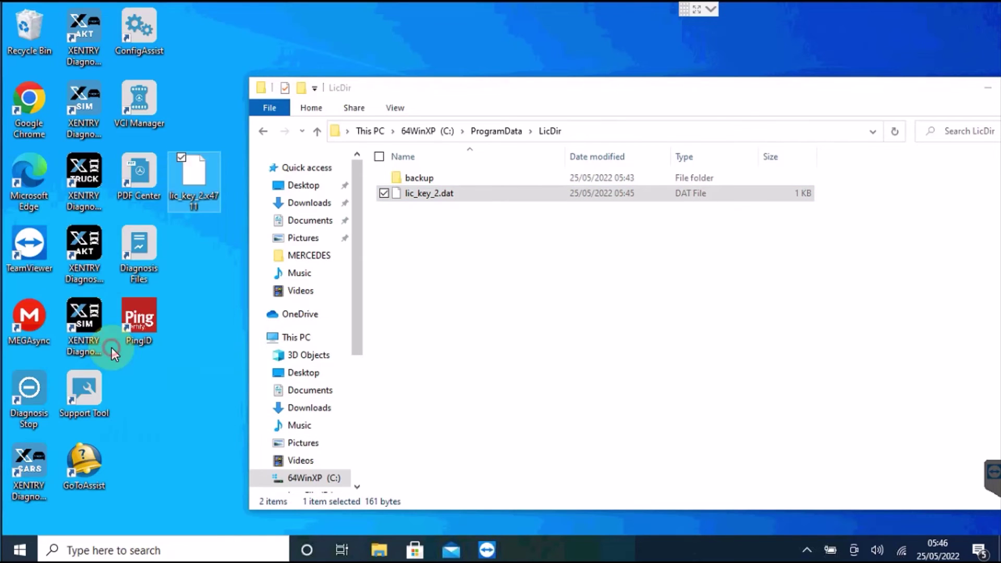
right_click(497, 316)
click(379, 418)
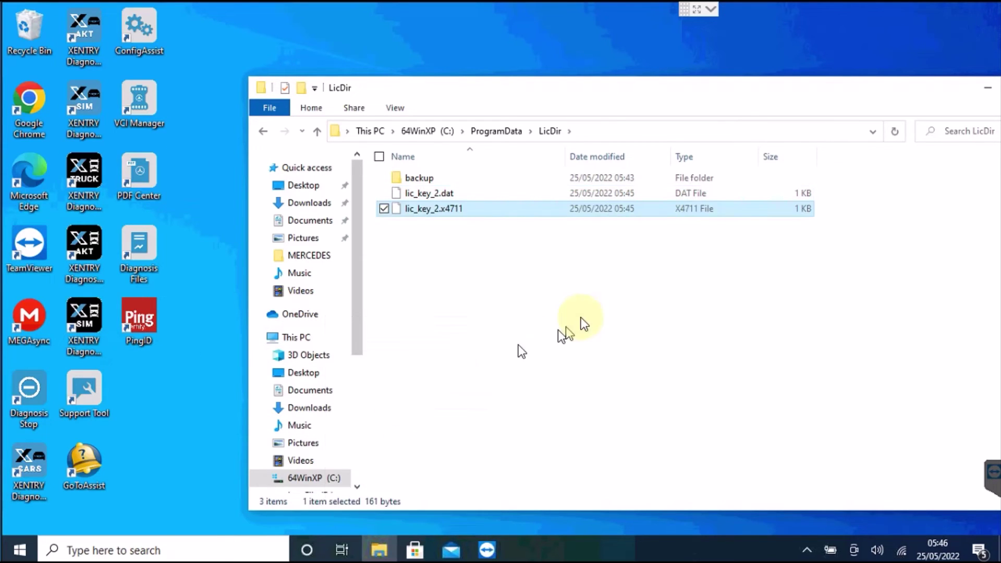
drag(897, 99, 782, 98)
Step: Close the LicDir window and run the XENTRY Diagnosis Cars shortcut as administrator
click(881, 88)
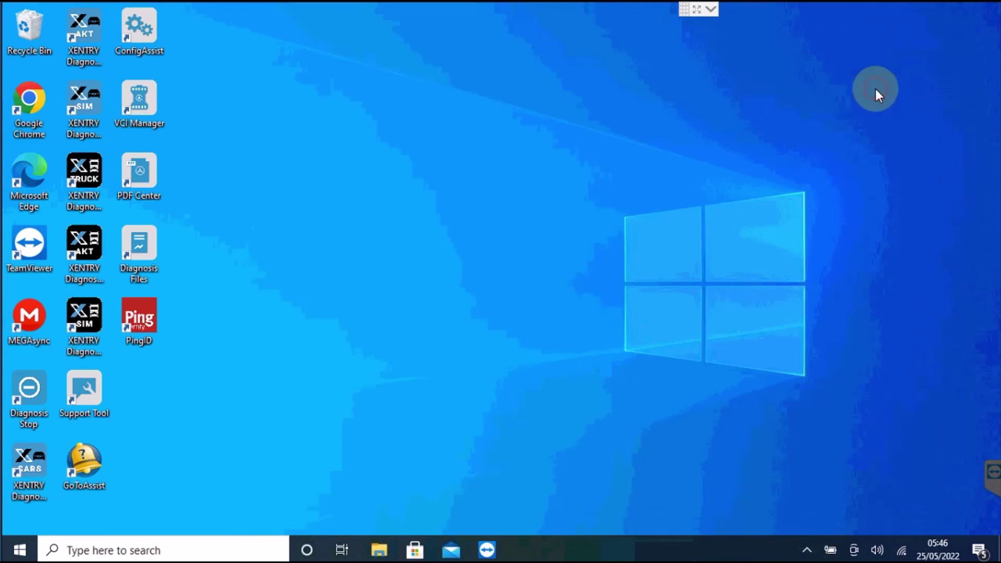
double_click(44, 467)
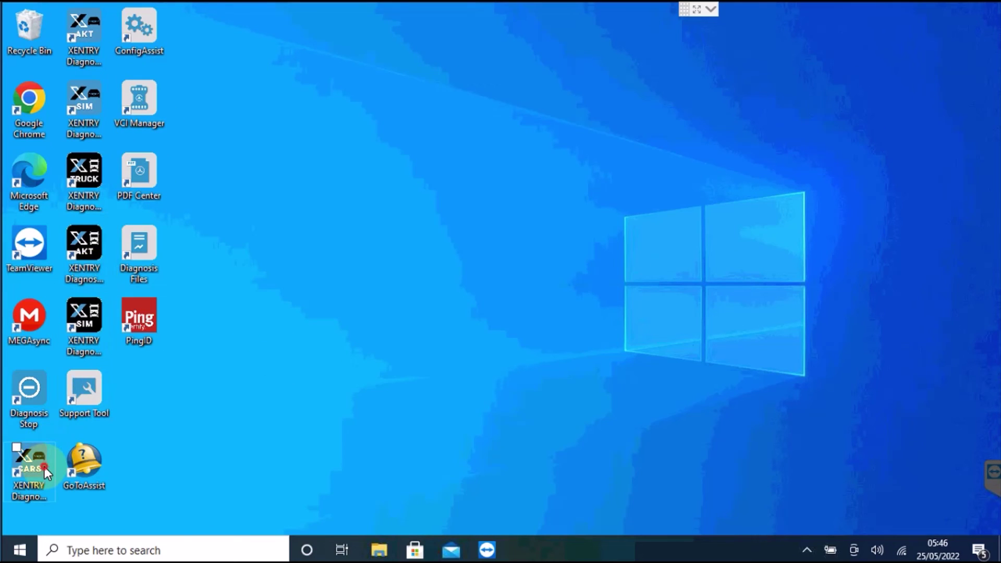
right_click(42, 467)
click(43, 240)
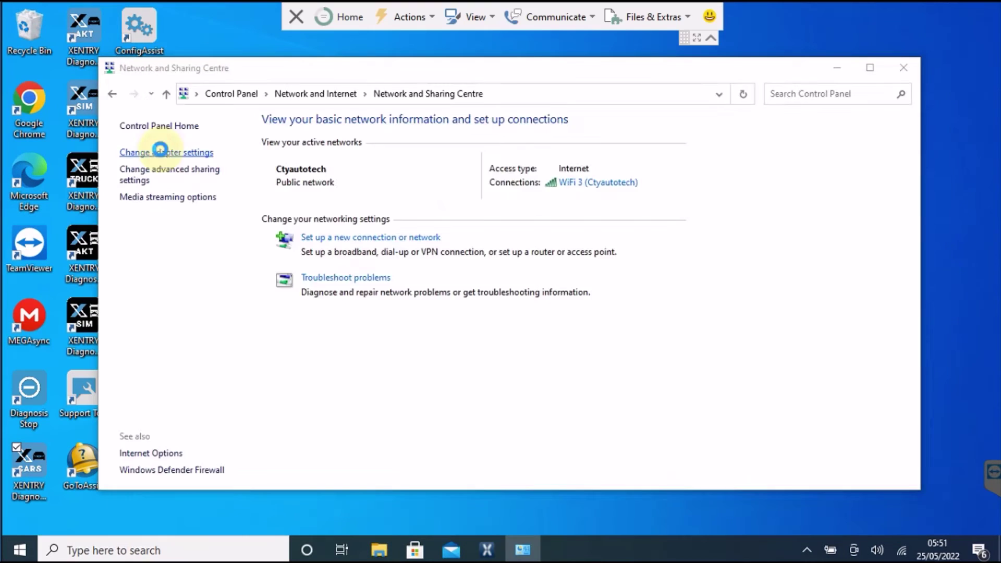
Step: Open the IPv4 settings in the Ethernet 2 adapter properties
click(166, 152)
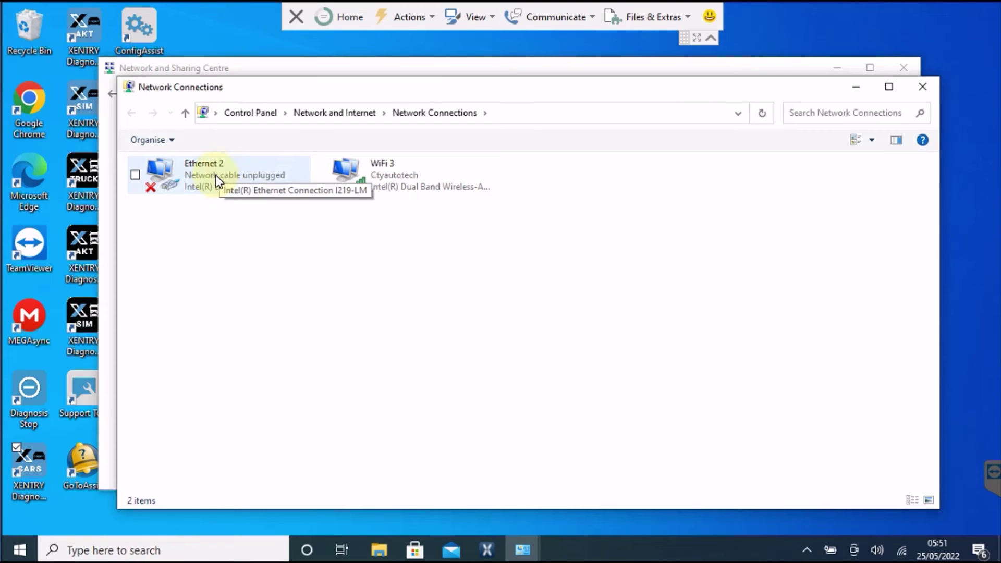
right_click(215, 174)
click(146, 313)
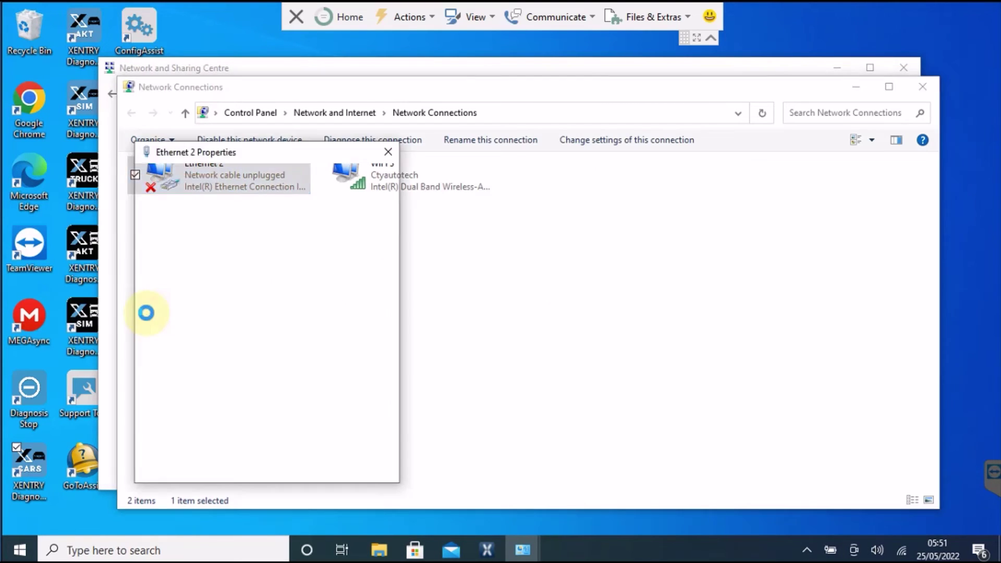
click(264, 308)
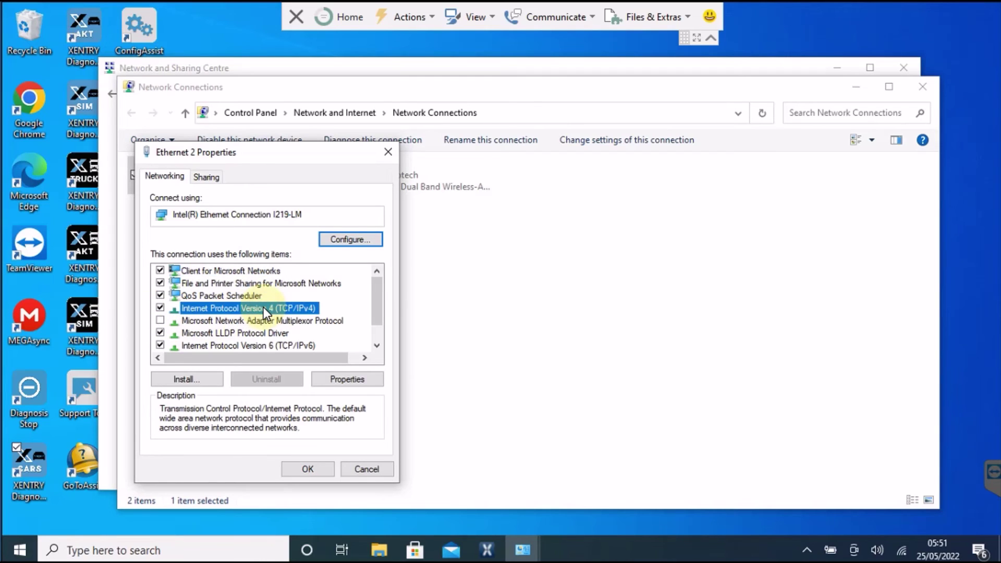
double_click(259, 306)
Step: Set IP 172.29.127.111 with mask 255.255.0.0, save, and close the network windows
click(246, 311)
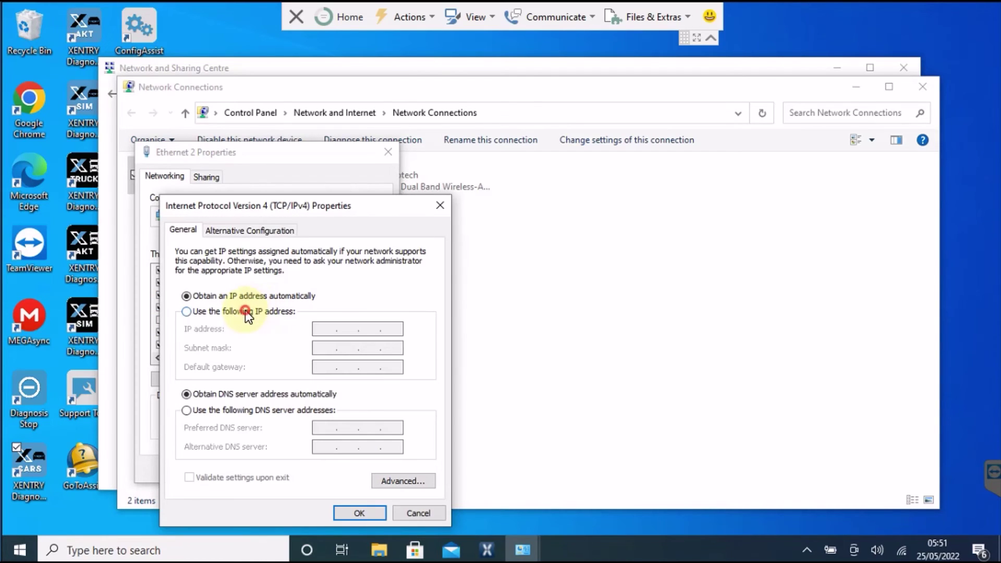
click(340, 328)
text(172 . )
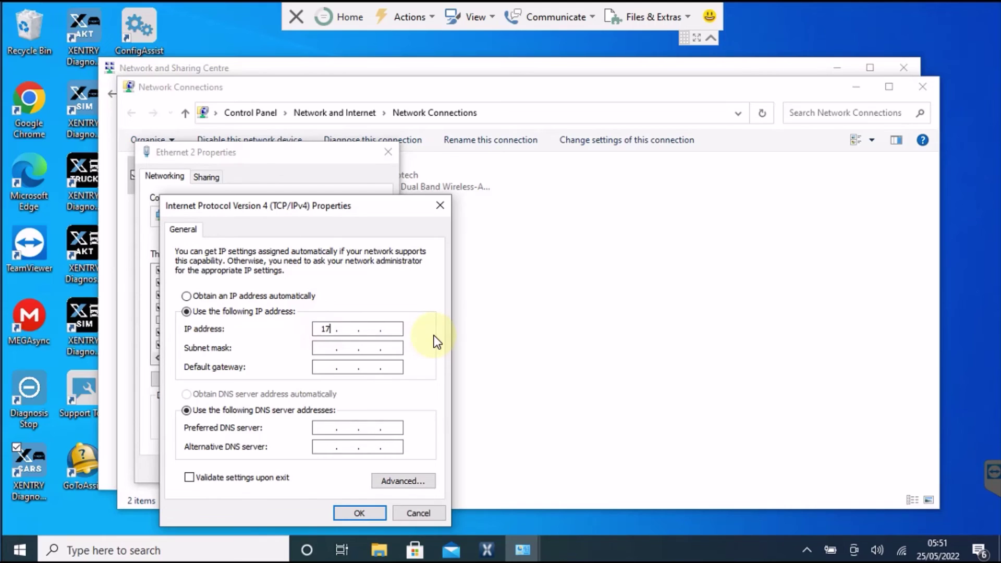
text(29 . 127 . )
text(111)
key(Tab)
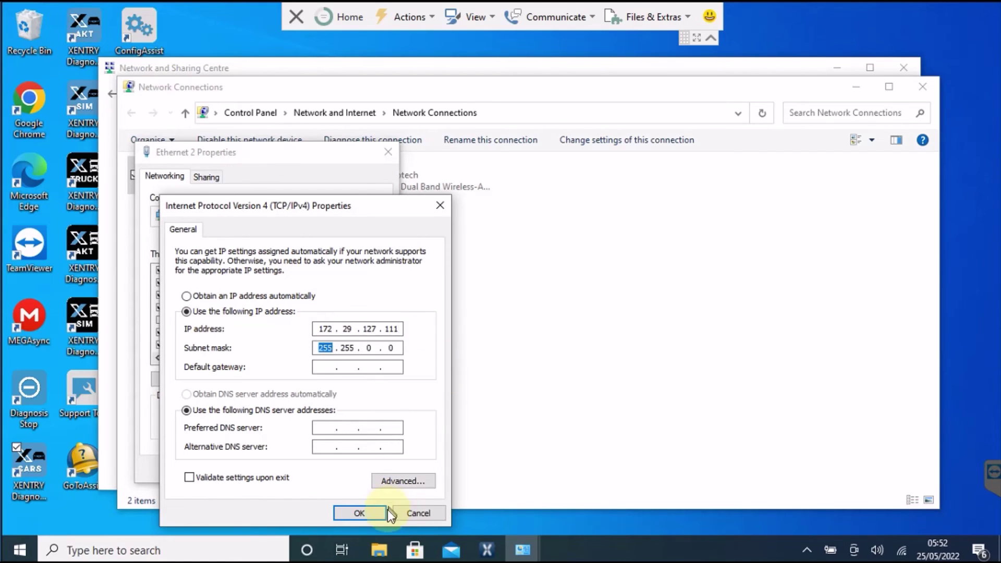
click(369, 350)
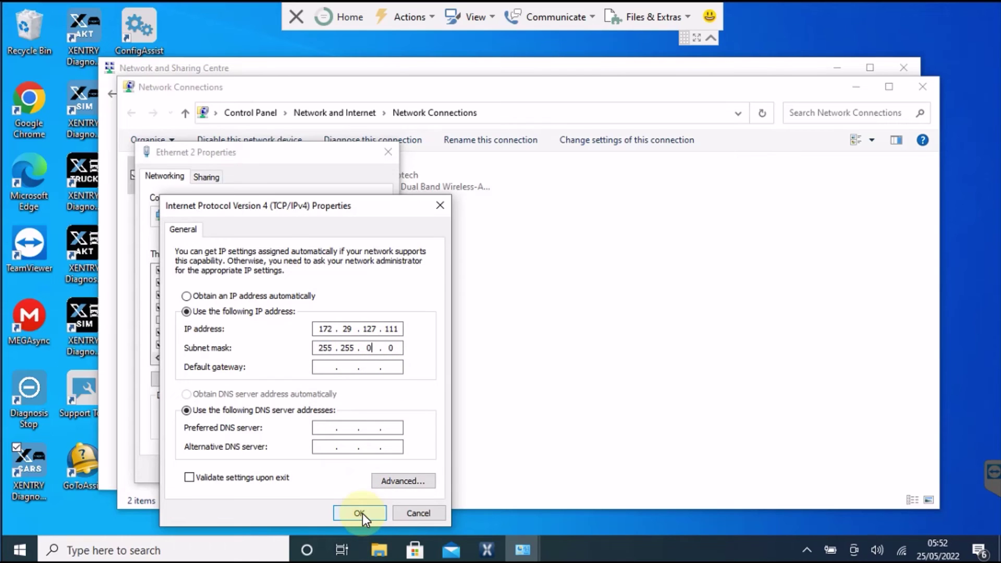
click(362, 514)
click(321, 474)
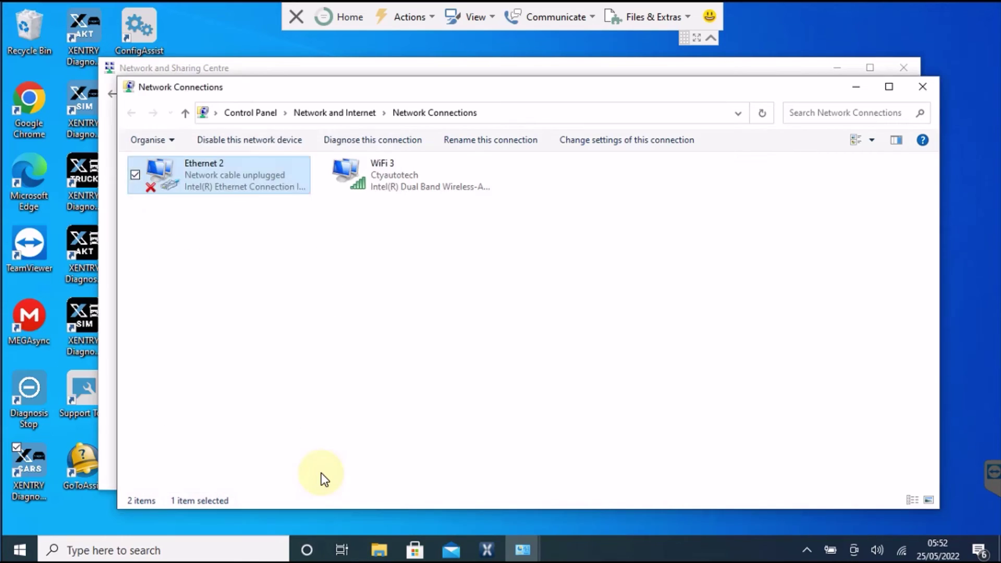
click(923, 87)
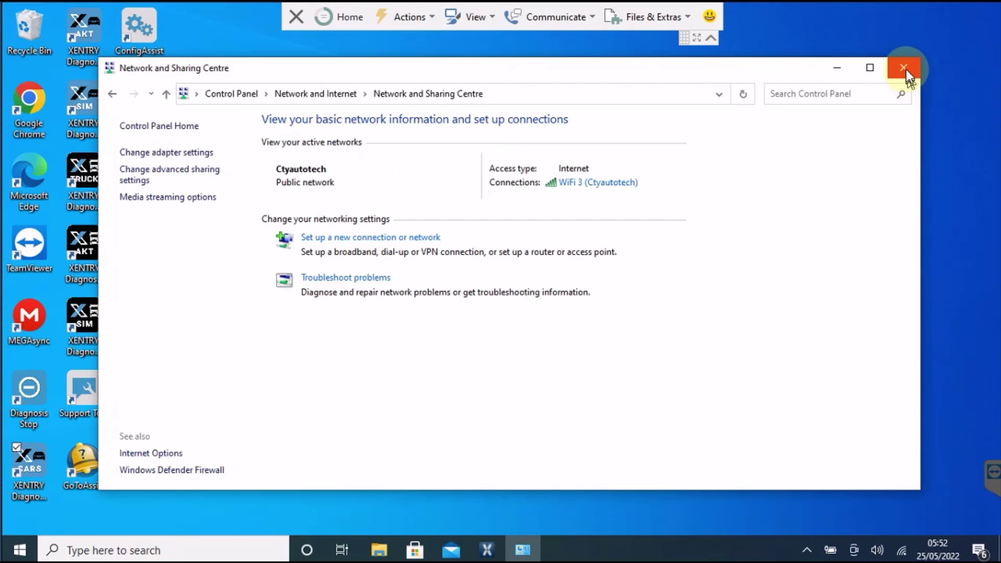
click(907, 71)
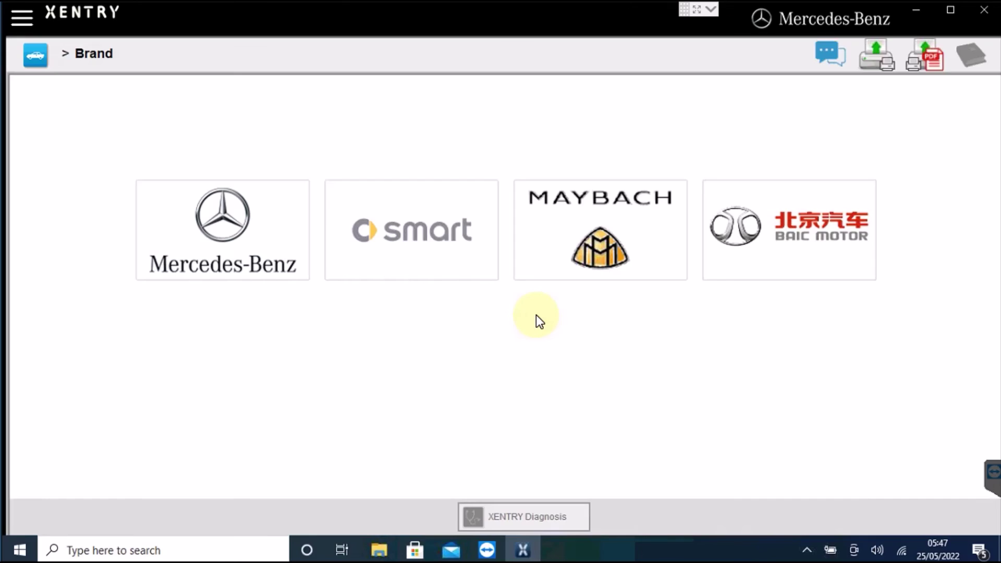
Step: Choose Mercedes-Benz, browse the passenger car and van models, then minimise XENTRY
click(287, 257)
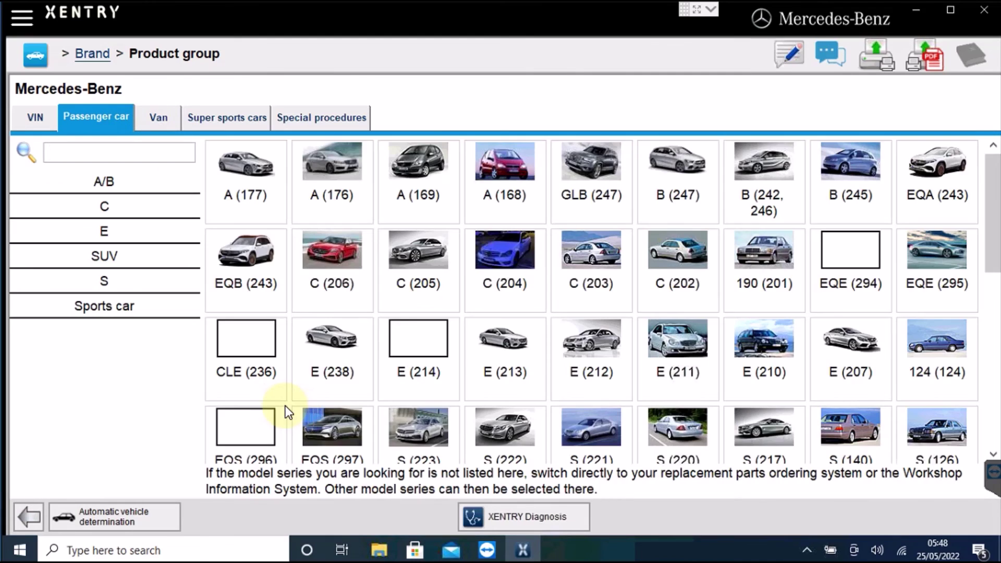
scroll(644, 384, down, 3)
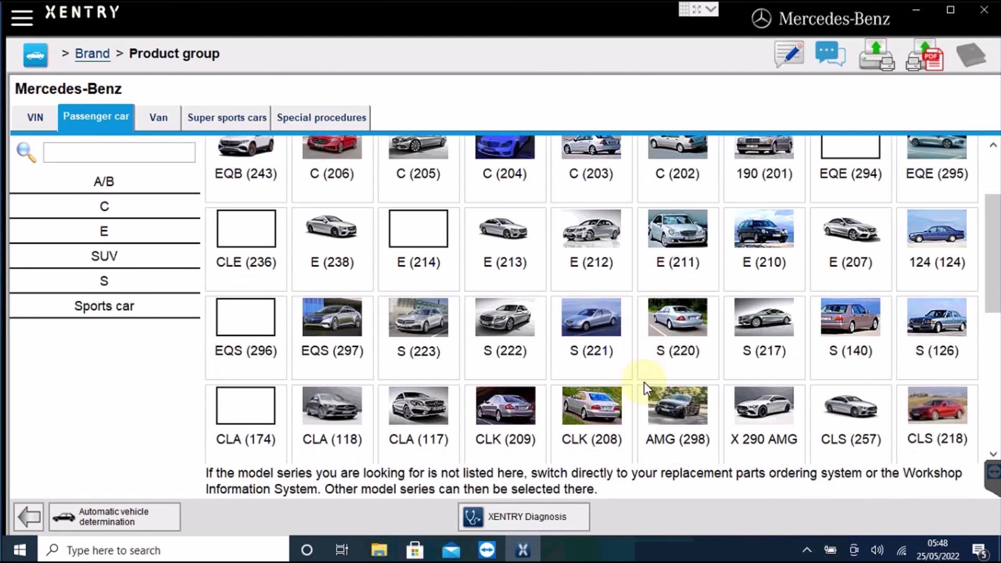
click(161, 121)
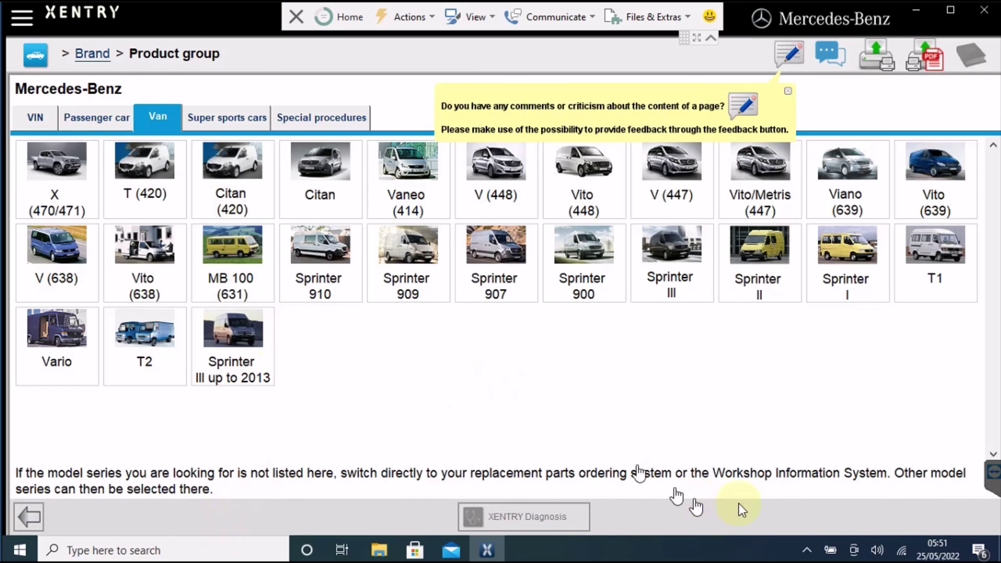
click(998, 548)
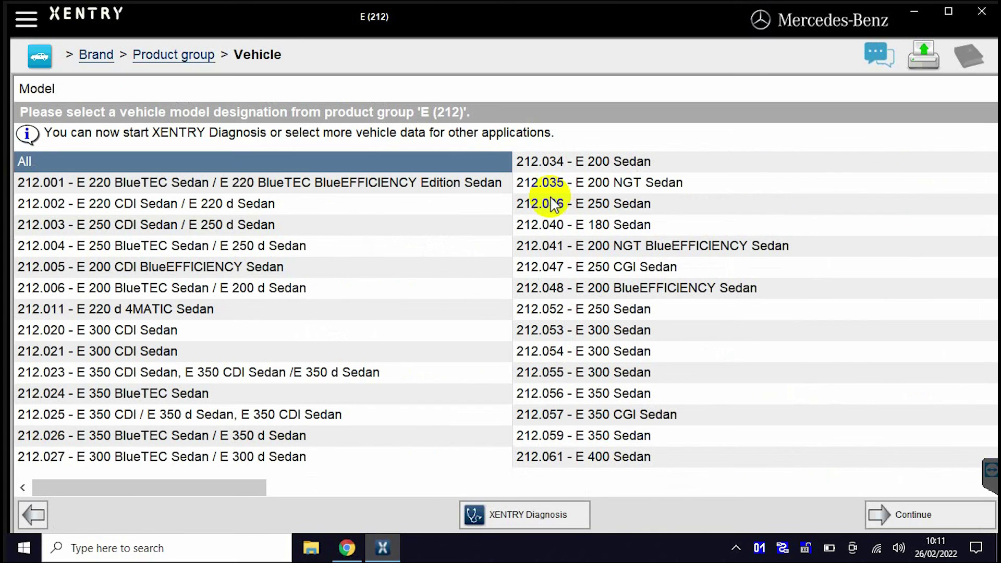
Step: Pick model 212.036 E 250 Sedan from the E (212) list
click(554, 203)
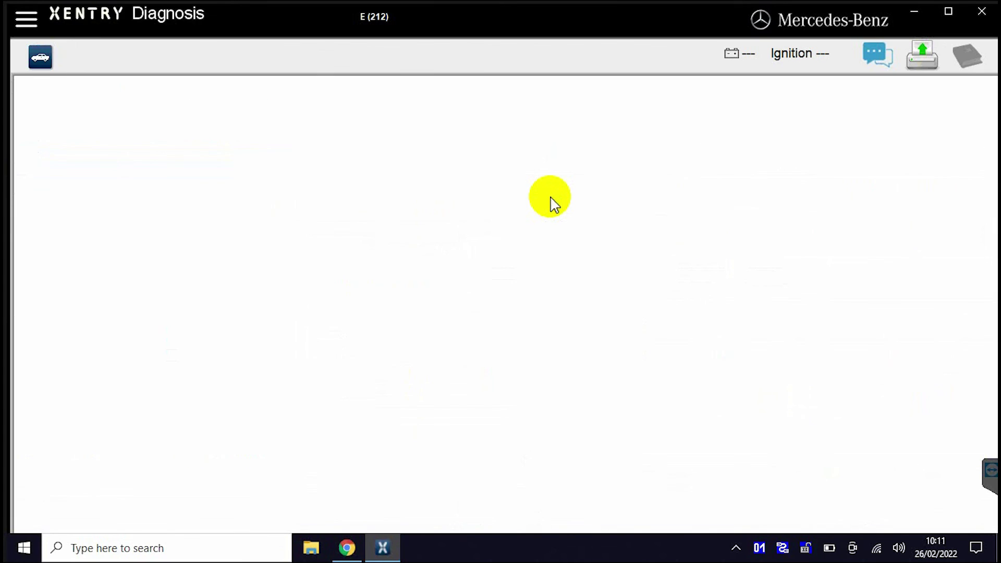